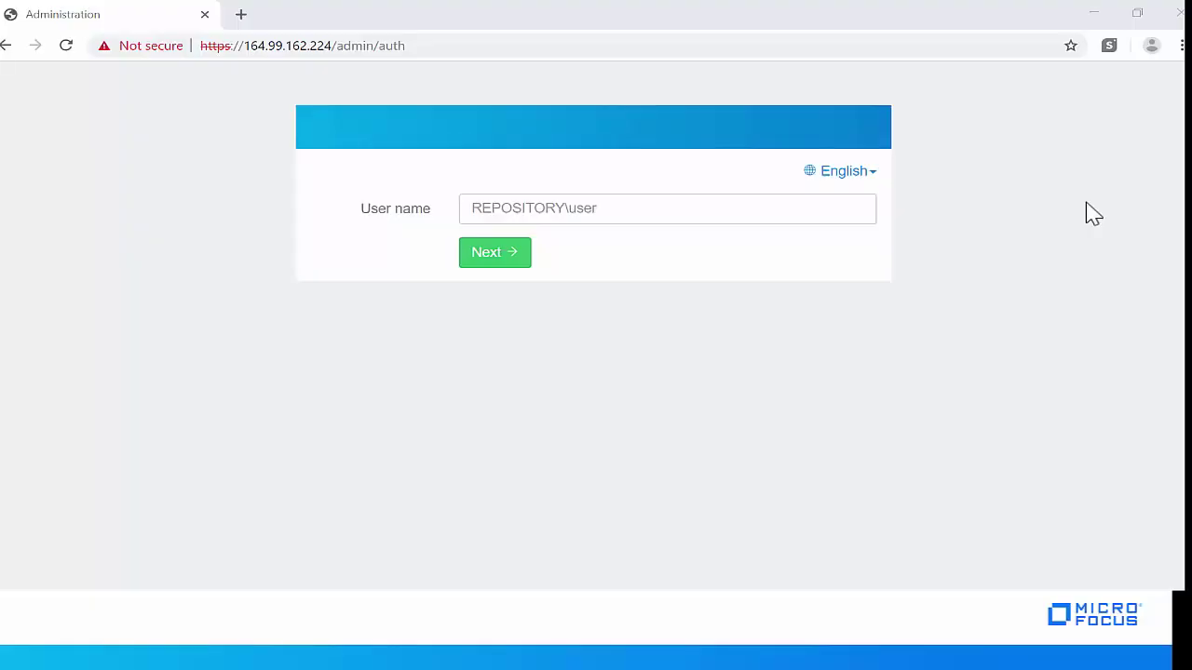
- Sign in to the administration portal as admin using the Password Only chain password
click(498, 197)
text(admin)
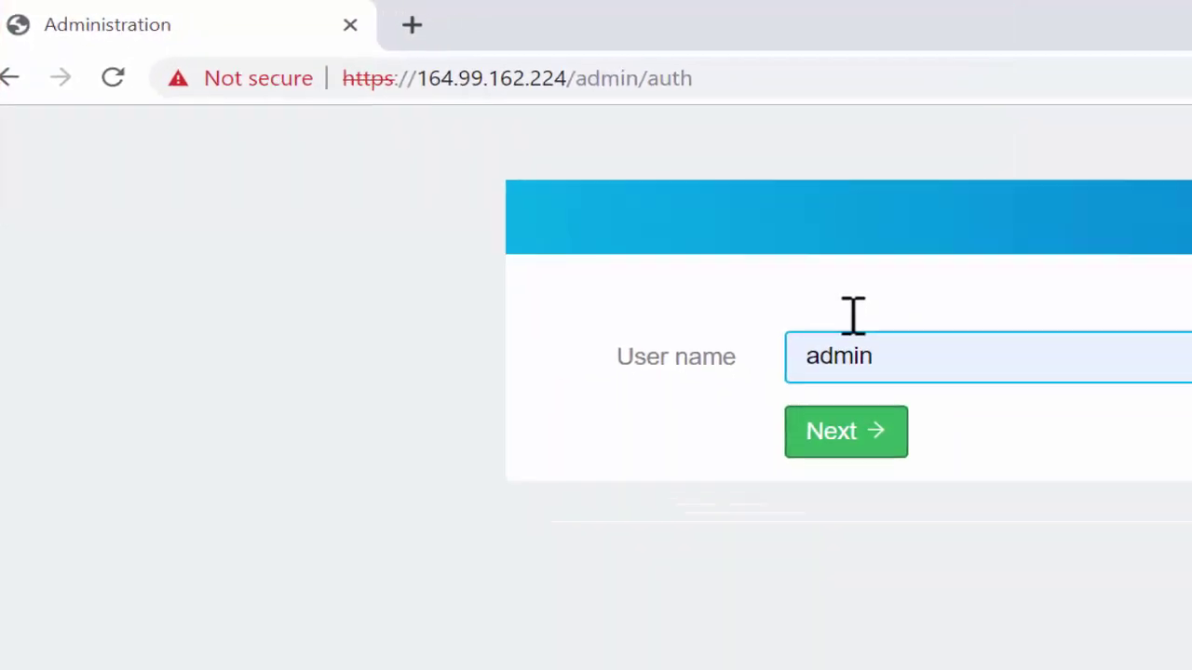
click(931, 489)
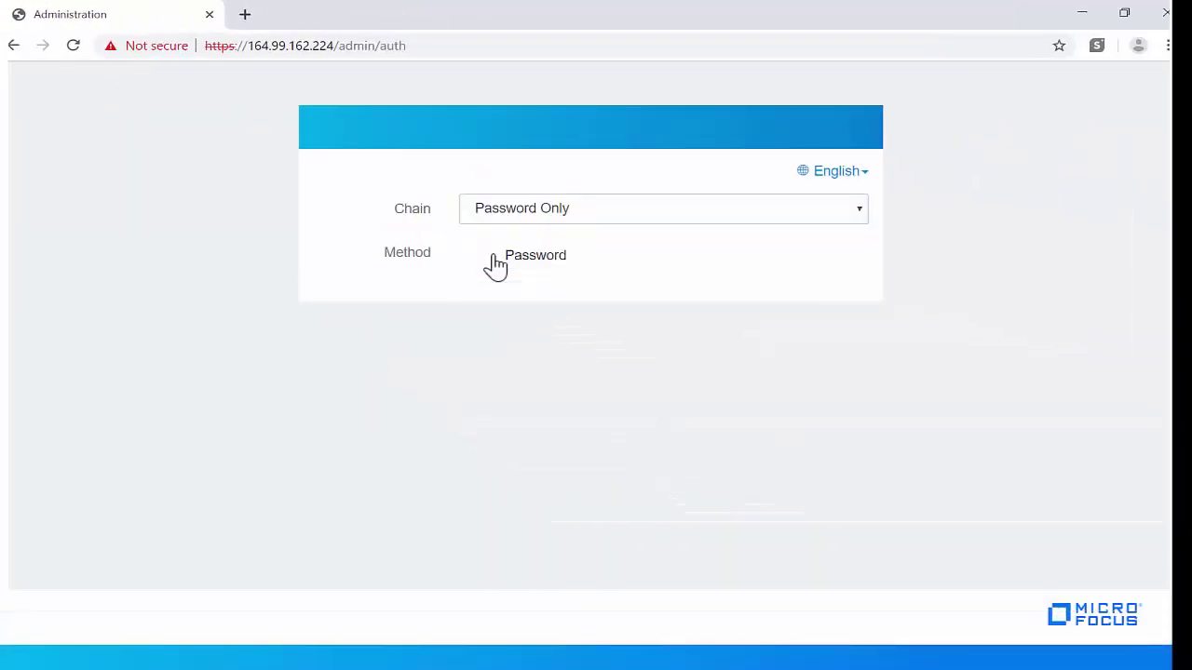
click(505, 304)
text(******)
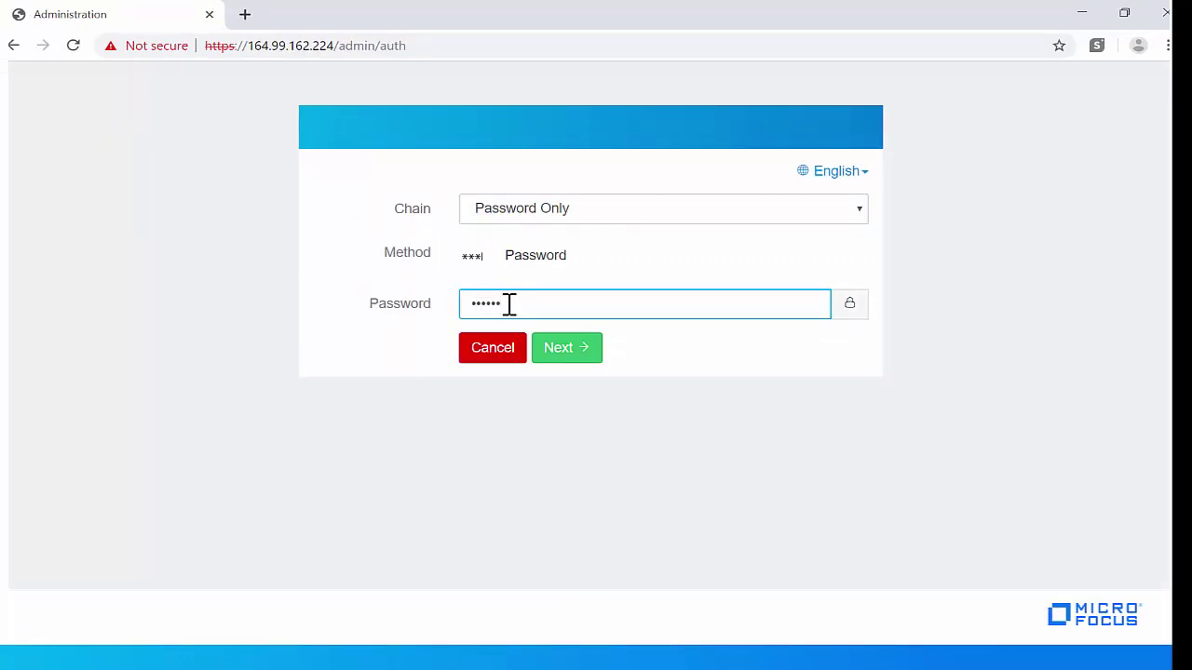
text(****)
key(Return)
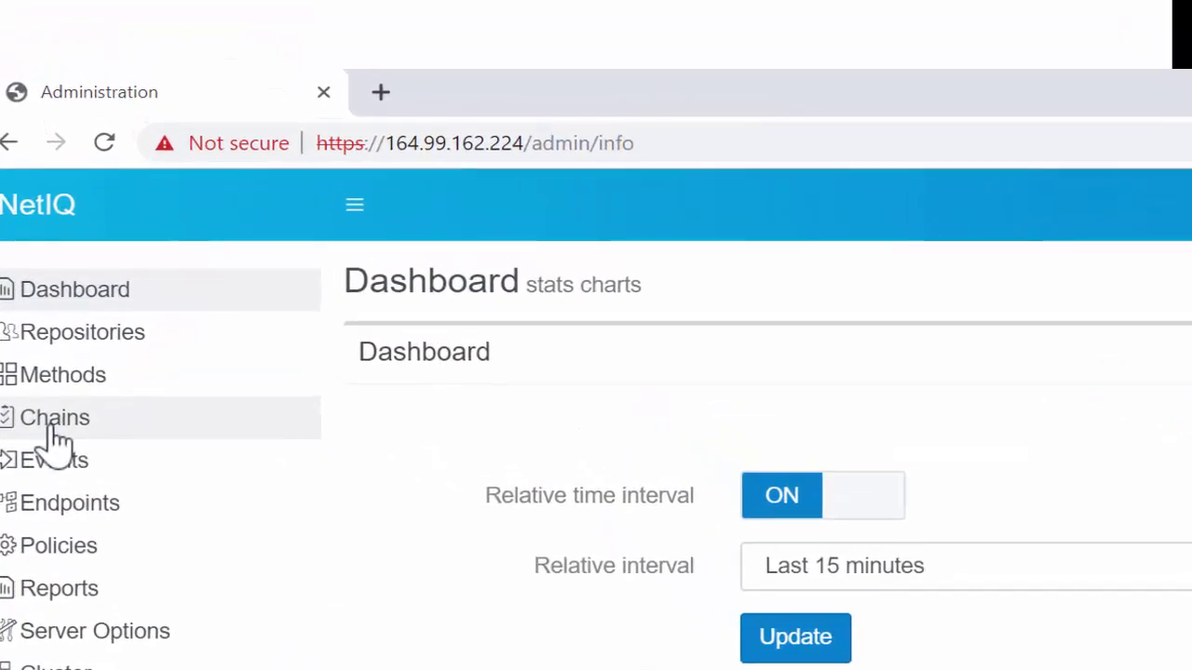
- Set the LDAP+SMART PHONE chain to LDAP password then Smartphone, assigned to ALL USERS
click(54, 433)
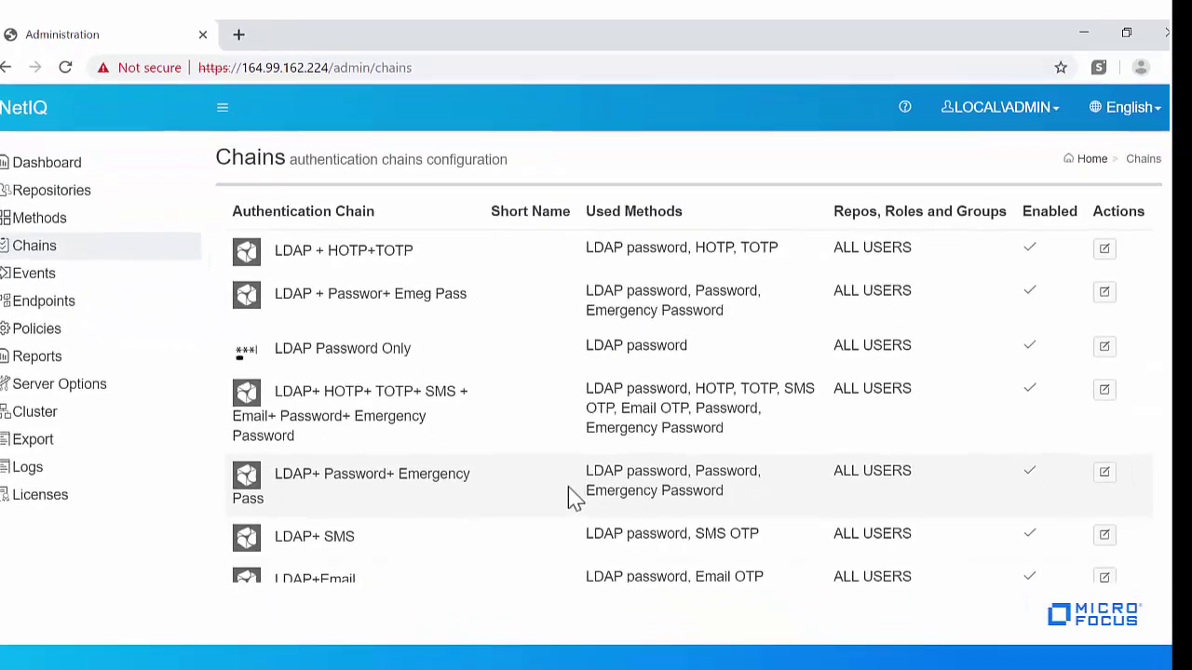
scroll(569, 498, down, 3)
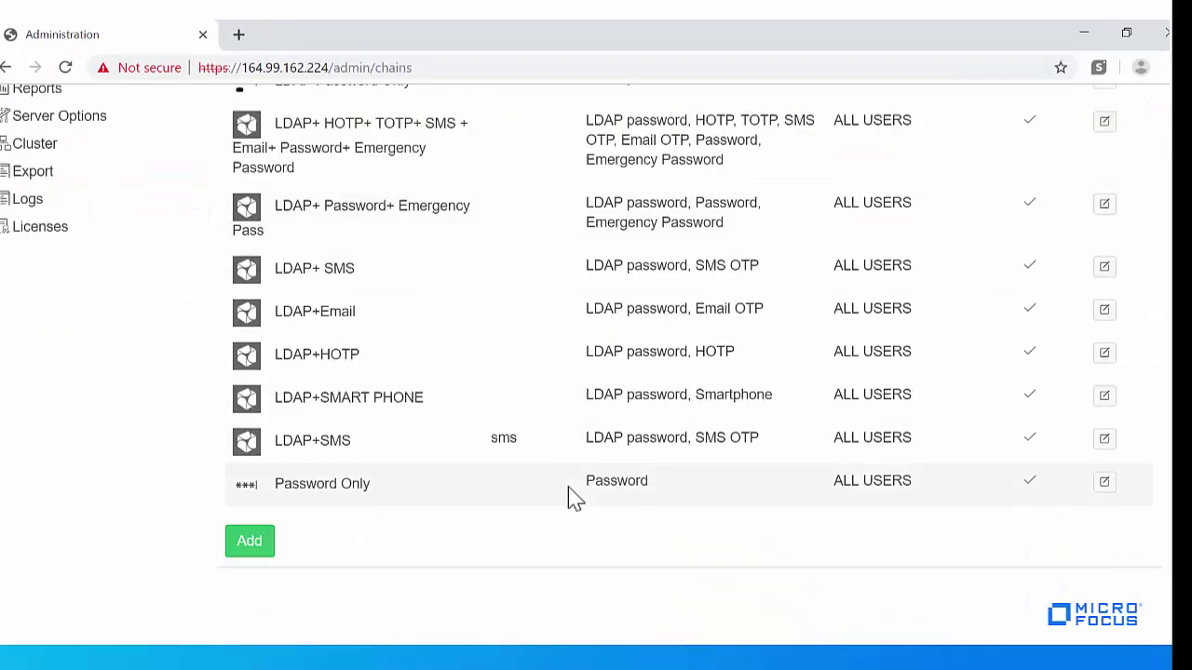
double_click(606, 394)
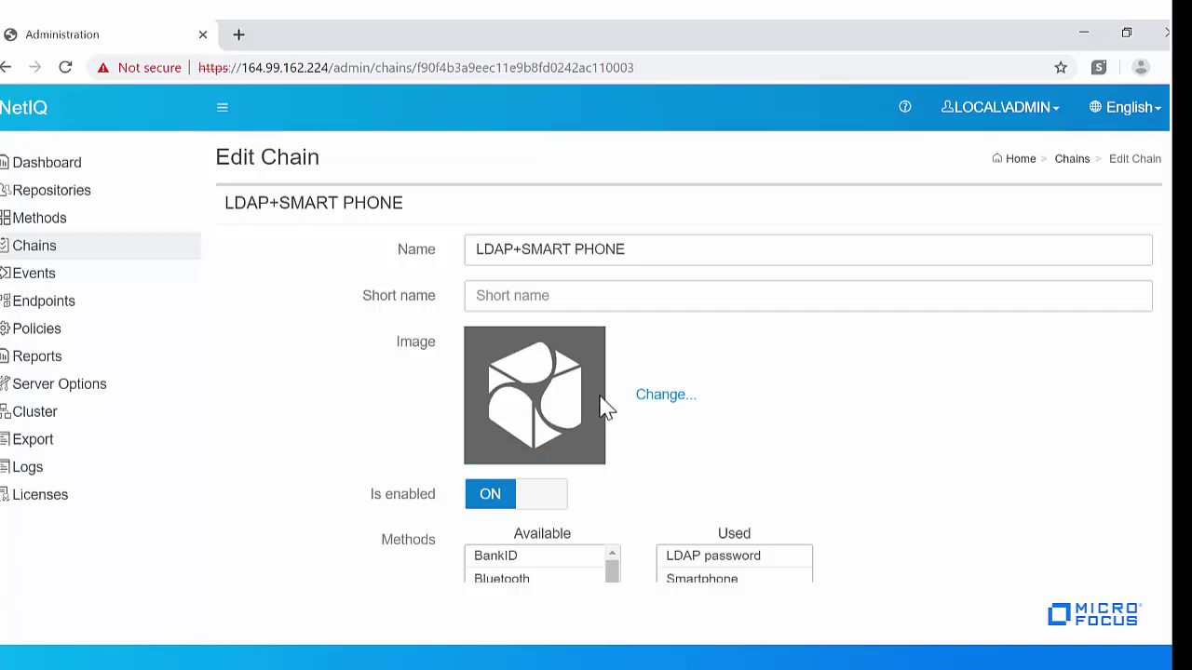
drag(662, 248, 466, 247)
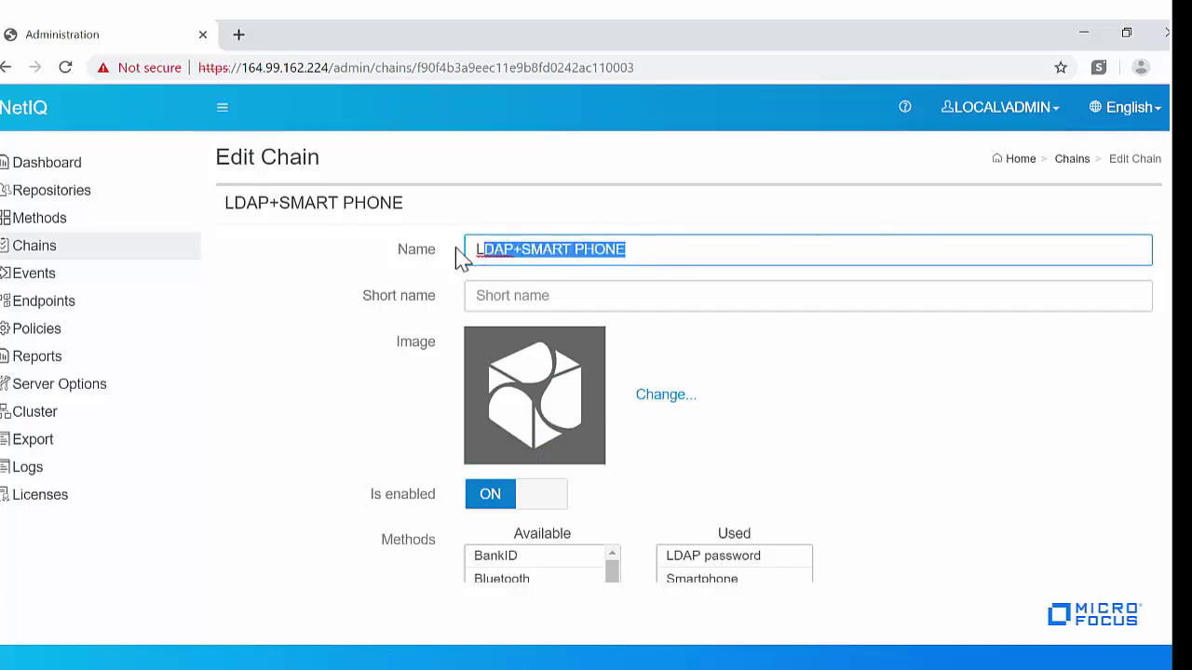
click(743, 291)
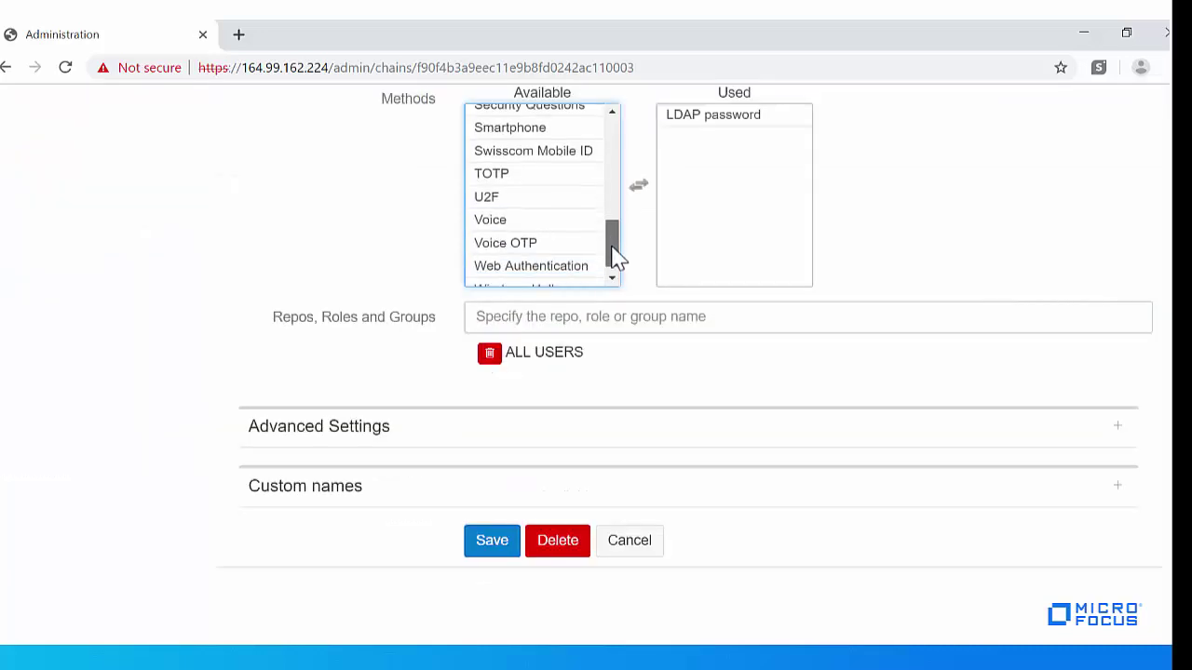
double_click(548, 130)
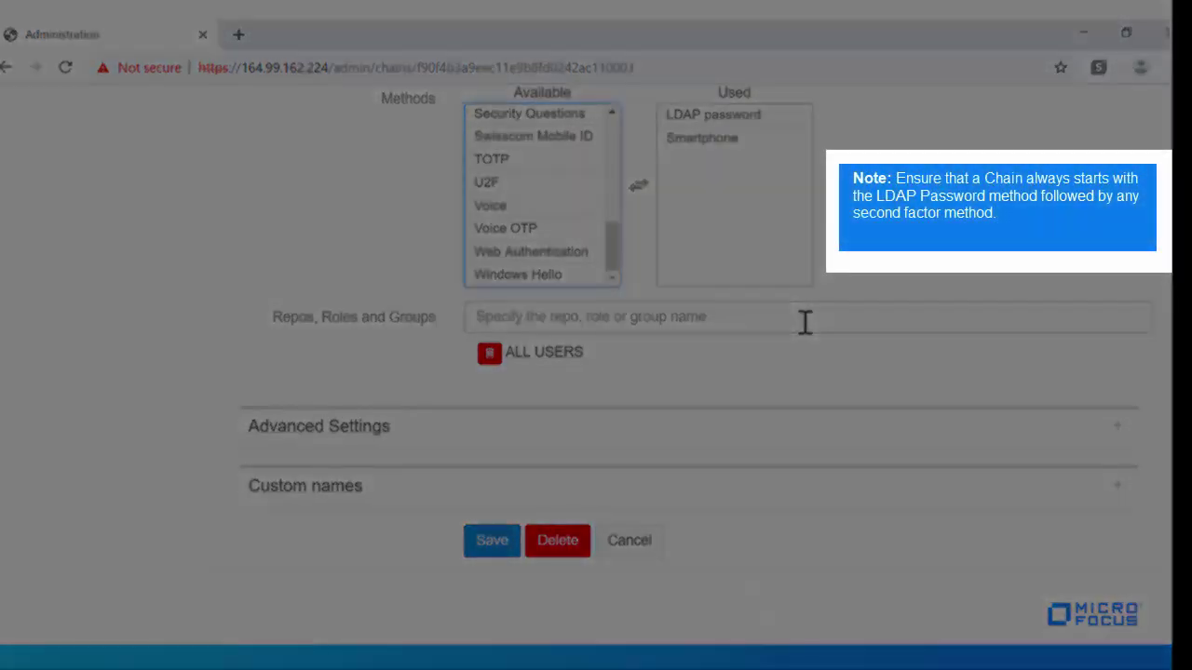
click(804, 321)
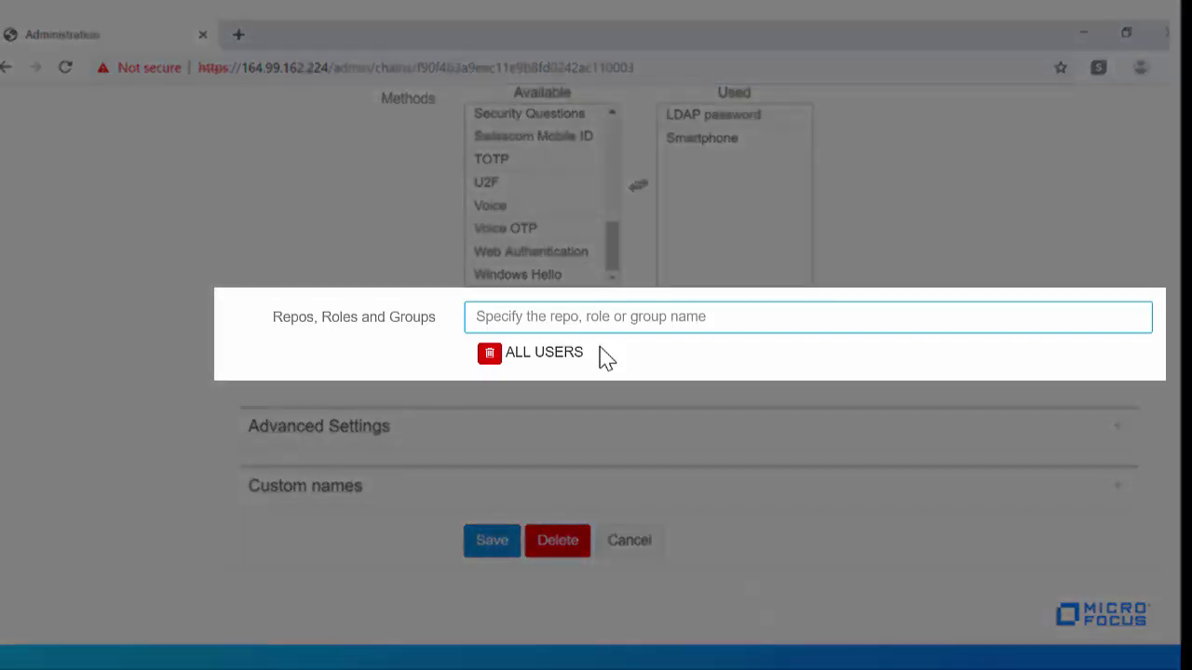
drag(604, 358, 500, 353)
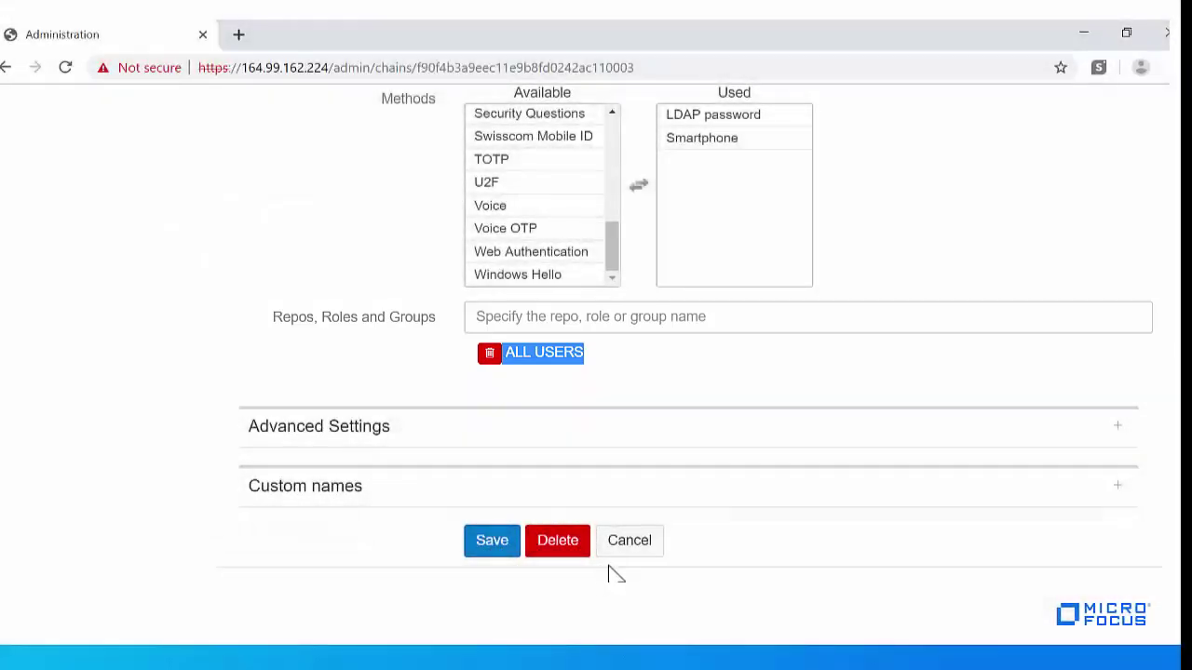
scroll(875, 447, up, 5)
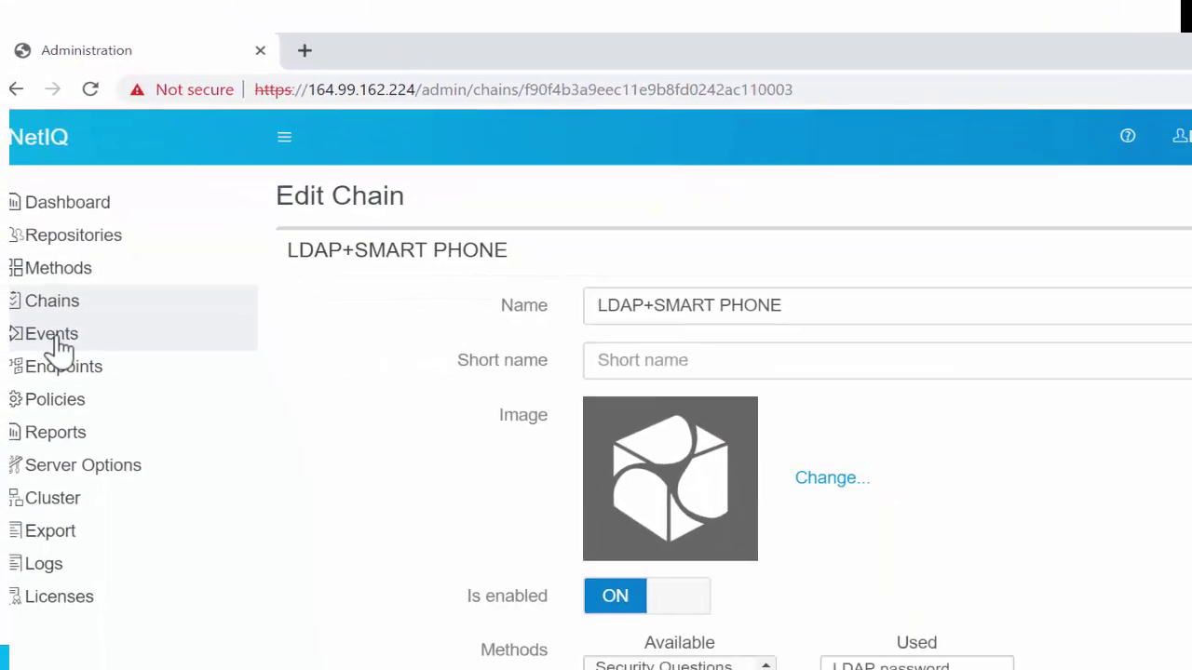
- Add the LDAP+SMART PHONE chain to the RADIUS Server event's used chains
click(67, 510)
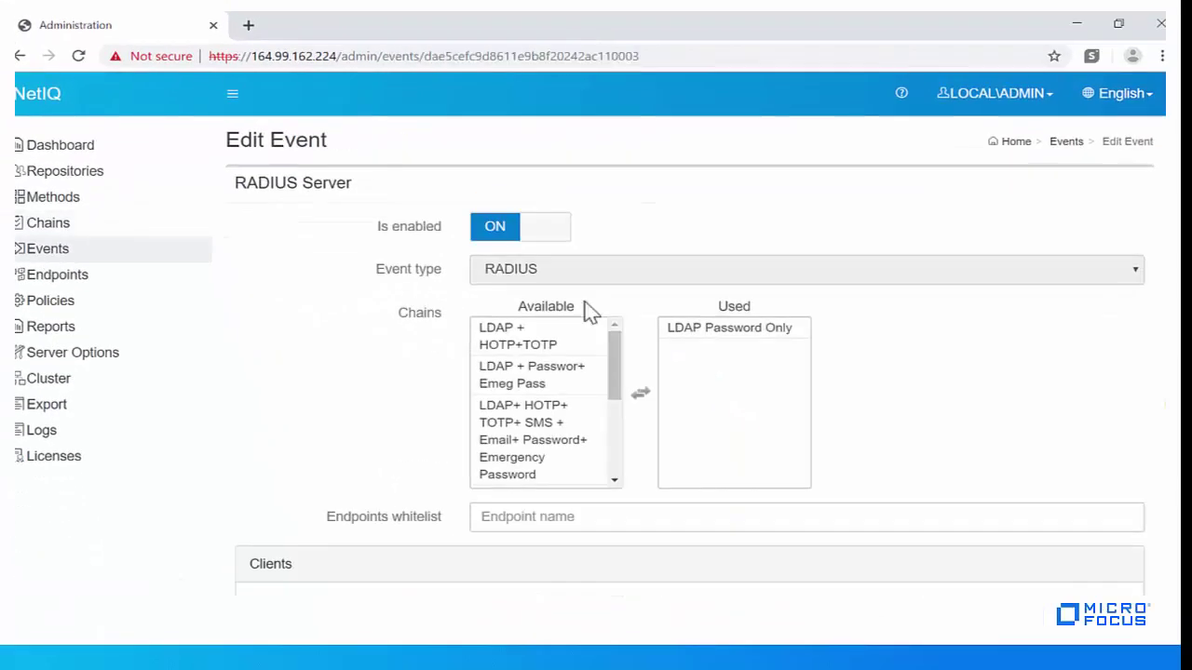
drag(729, 327, 609, 442)
click(547, 445)
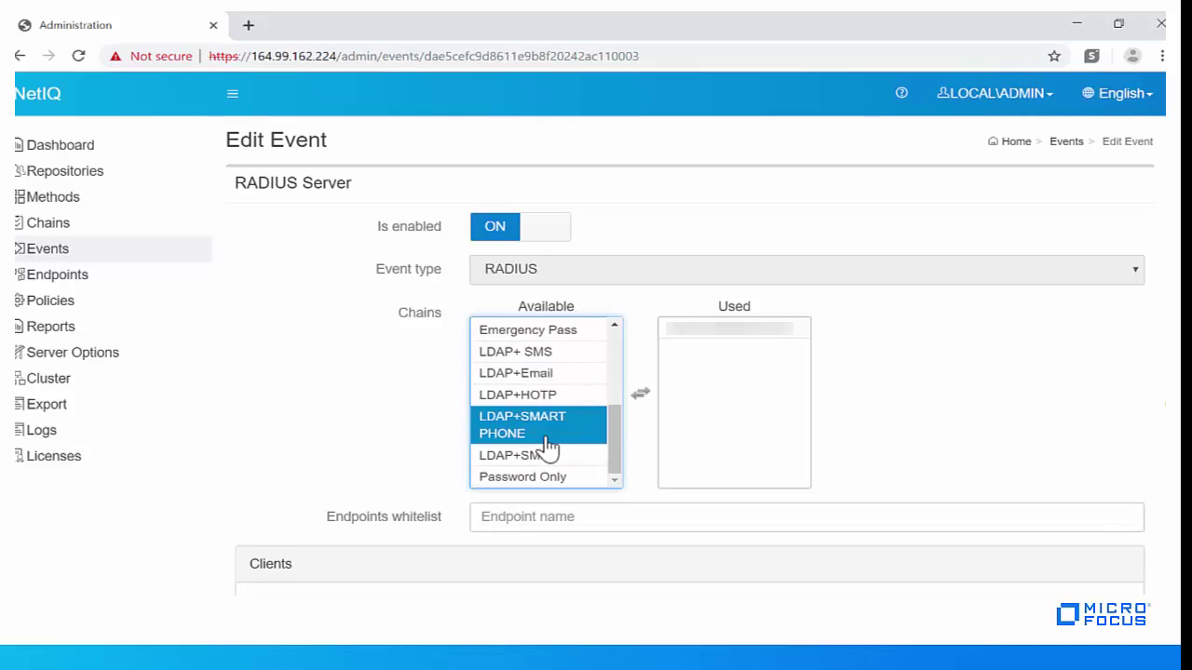
double_click(547, 445)
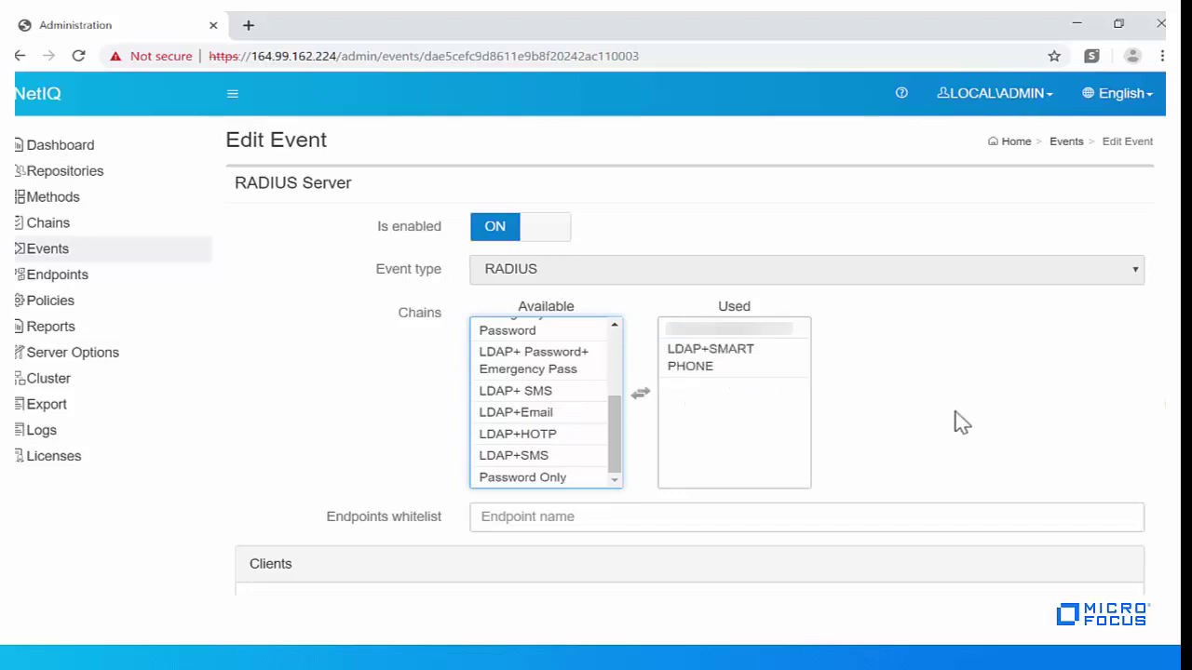
scroll(960, 420, down, 5)
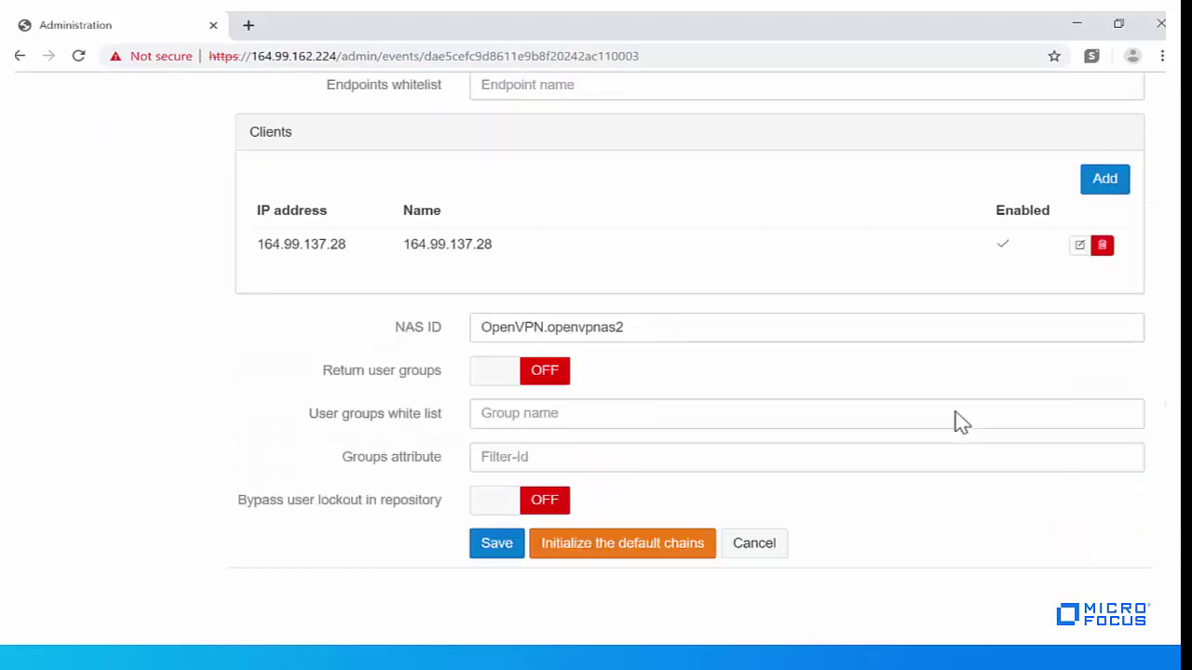
- Add a RADIUS client named OpenVPN at 164.99.162.250 with its shared secret
click(1105, 185)
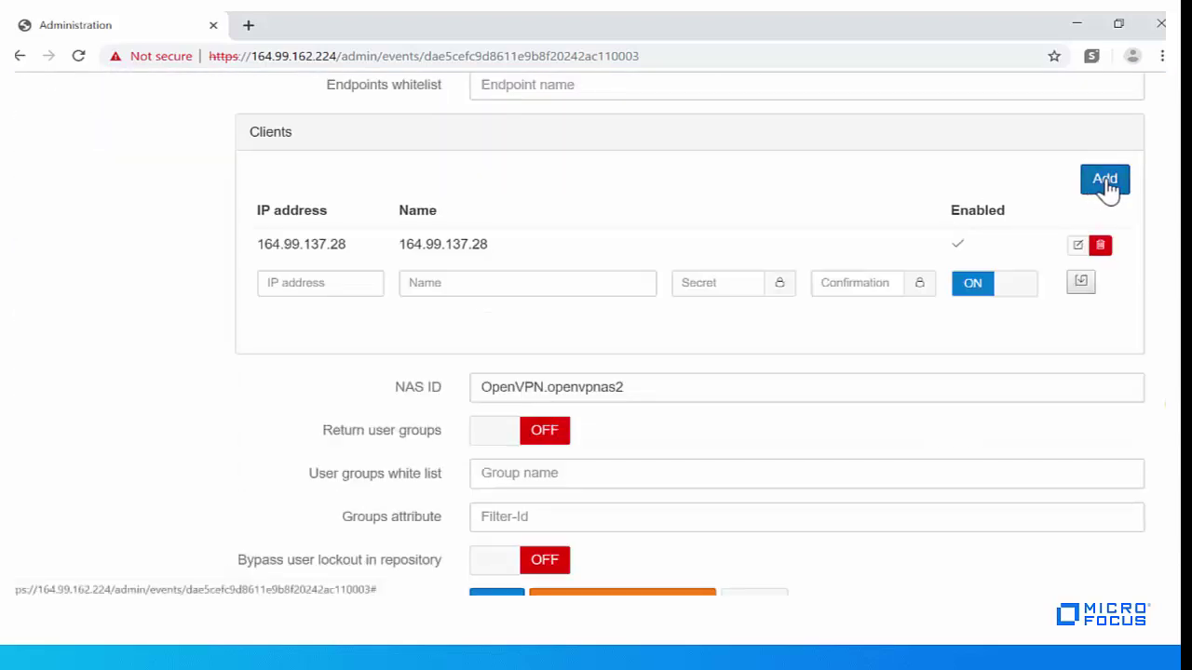
click(357, 285)
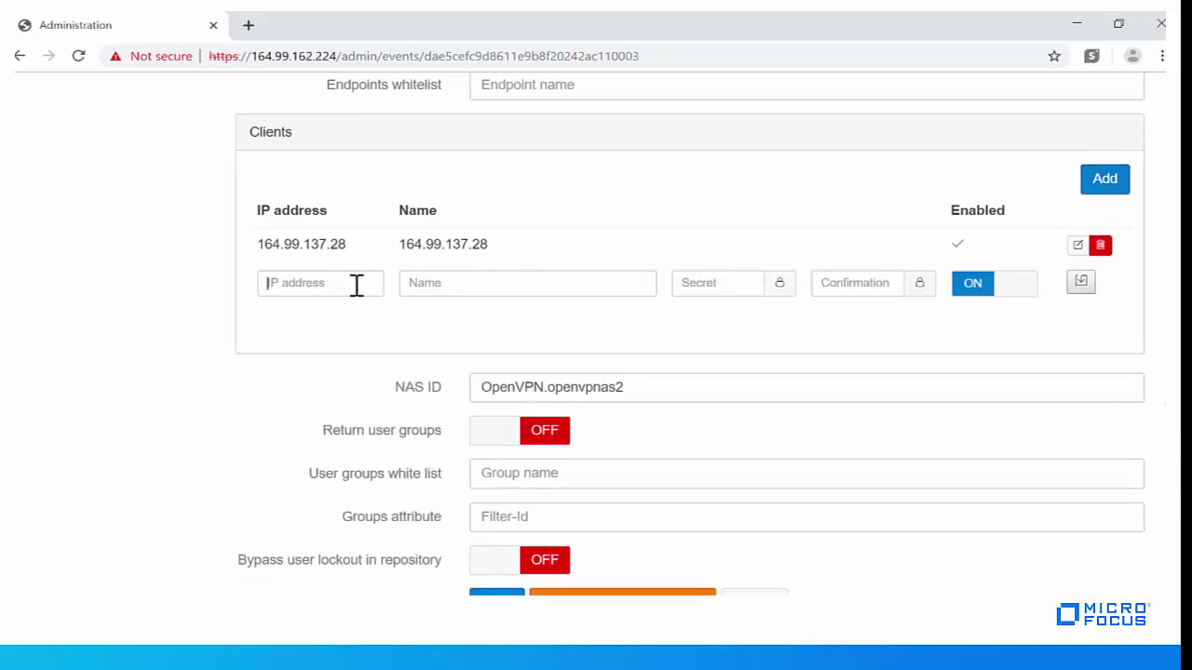
text(16)
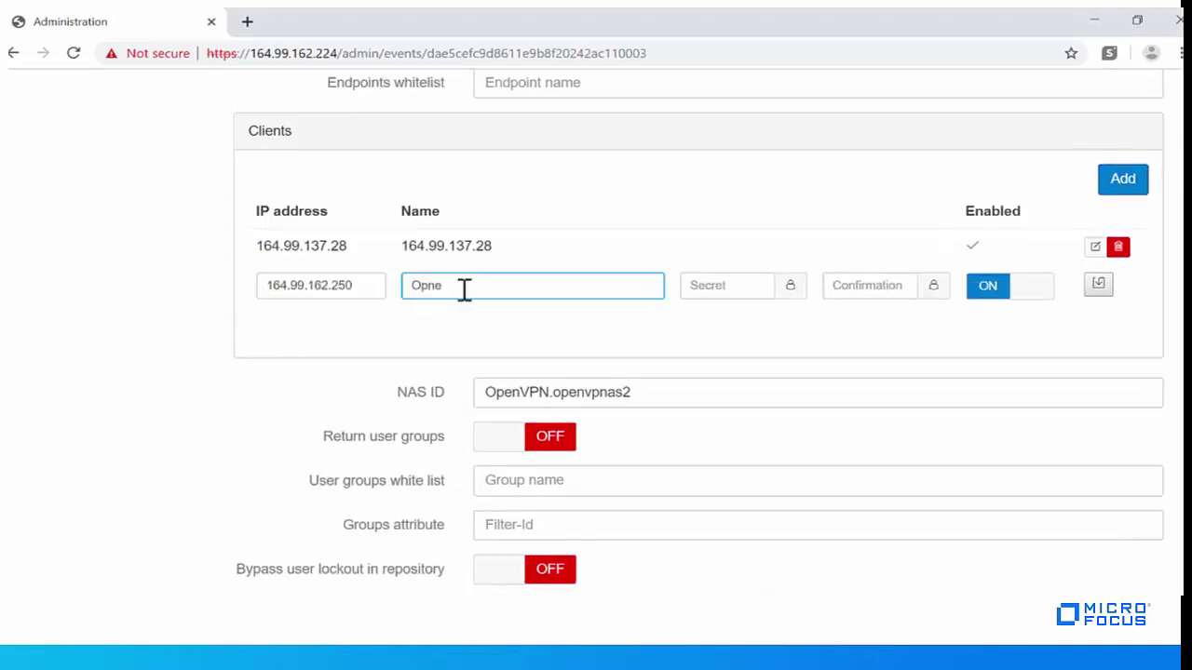
text(d)
key(BackSpace)
key(BackSpace)
key(BackSpace)
text(enVPN)
click(727, 287)
text(••••••)
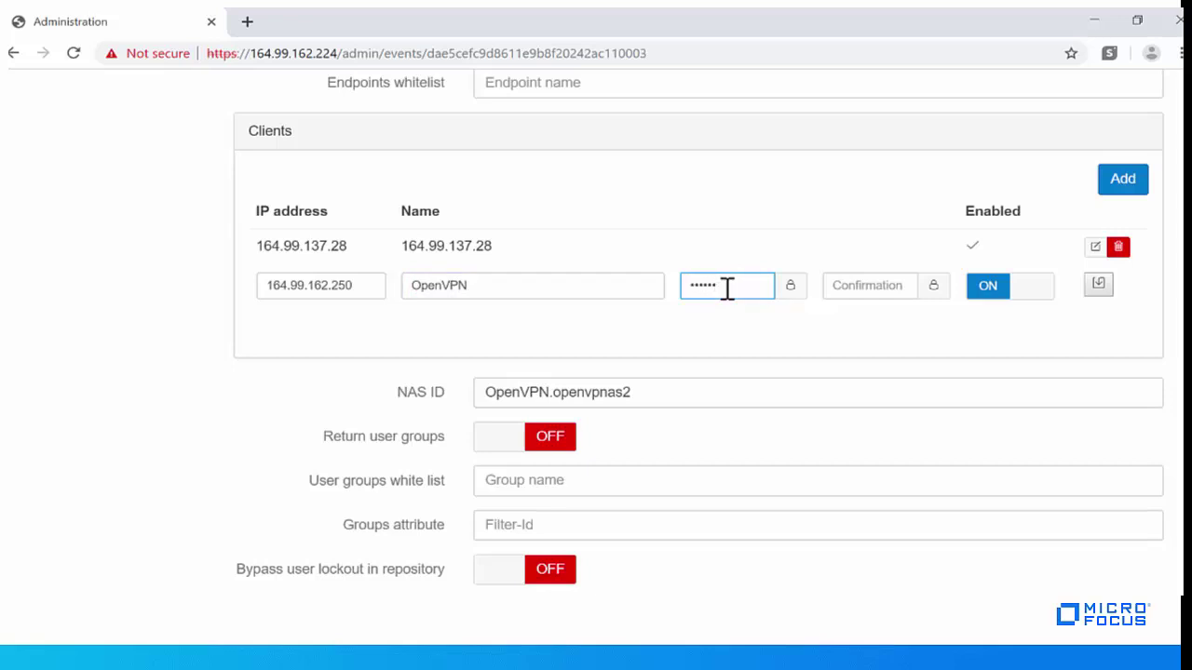
key(Tab)
text(••••••)
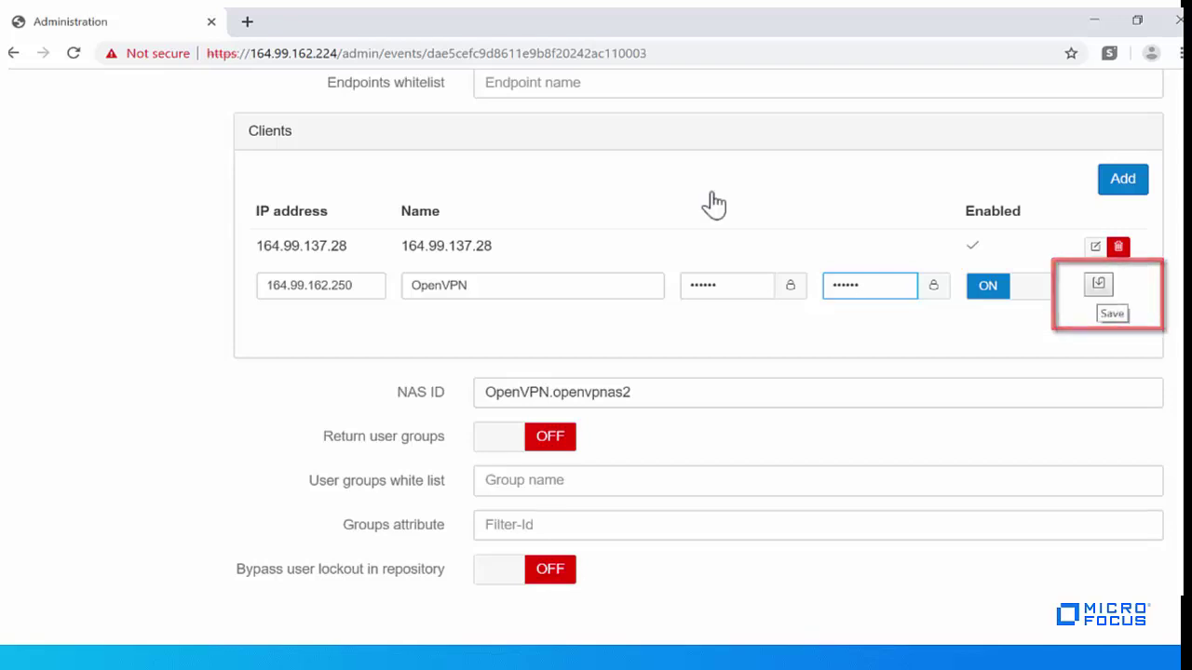
click(1099, 284)
- Check the NAS ID OpenVPN.openvpnas2 and save the RADIUS Server event settings
scroll(884, 288, down, 1)
drag(670, 288, 482, 317)
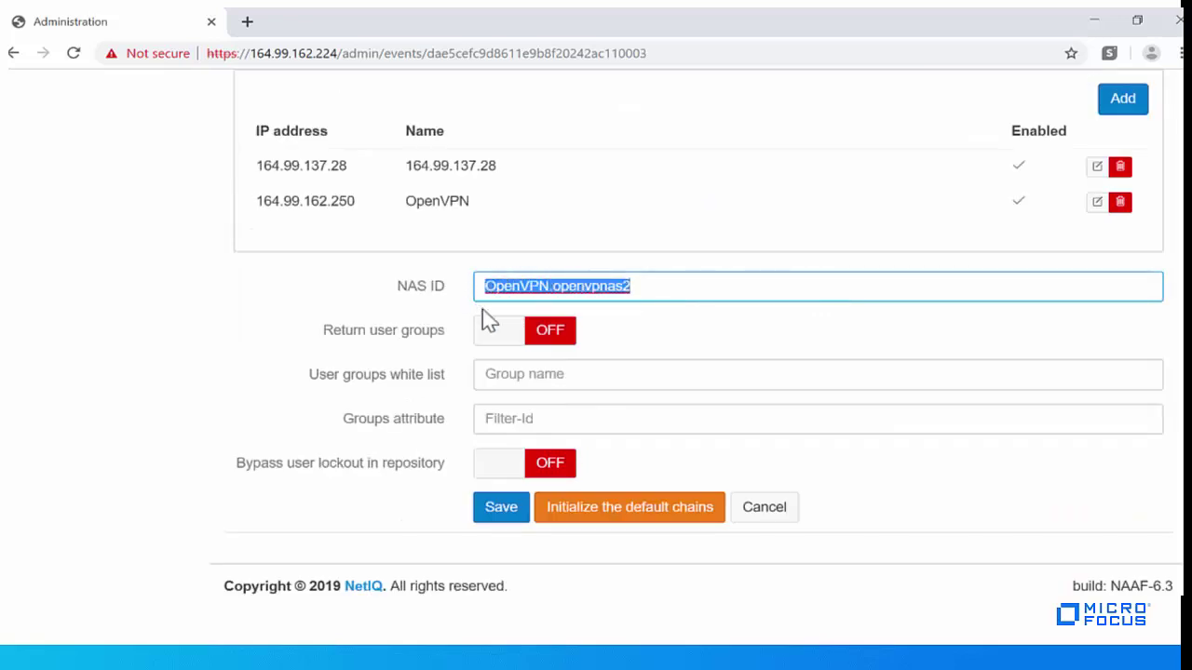
click(678, 290)
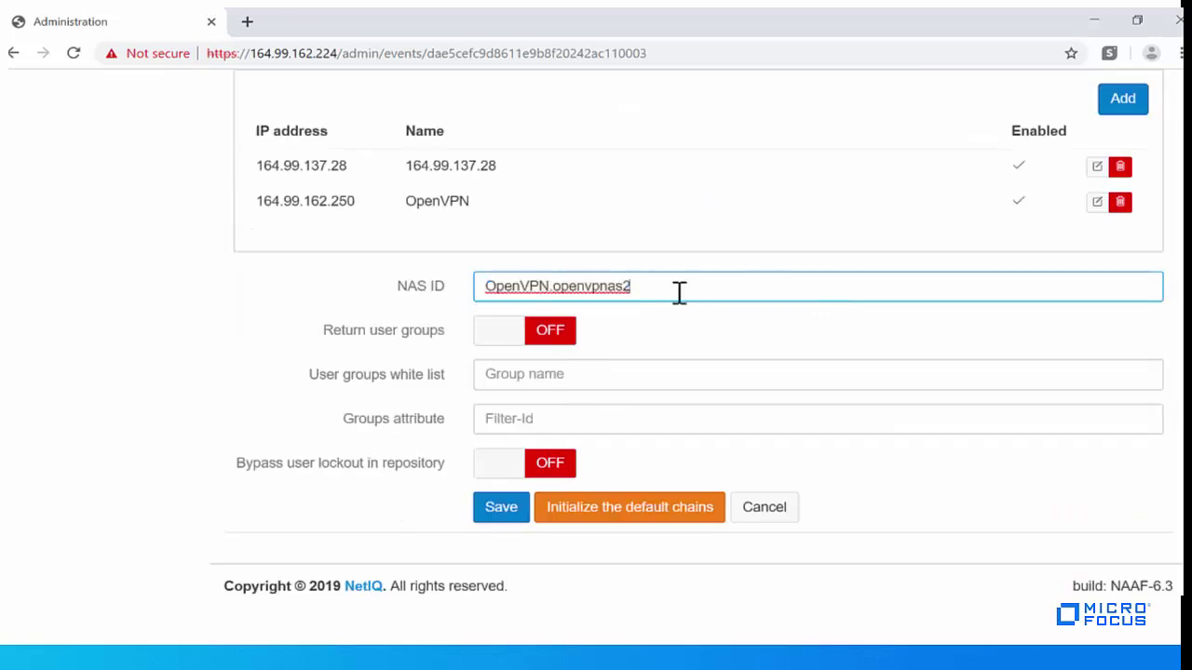
click(501, 509)
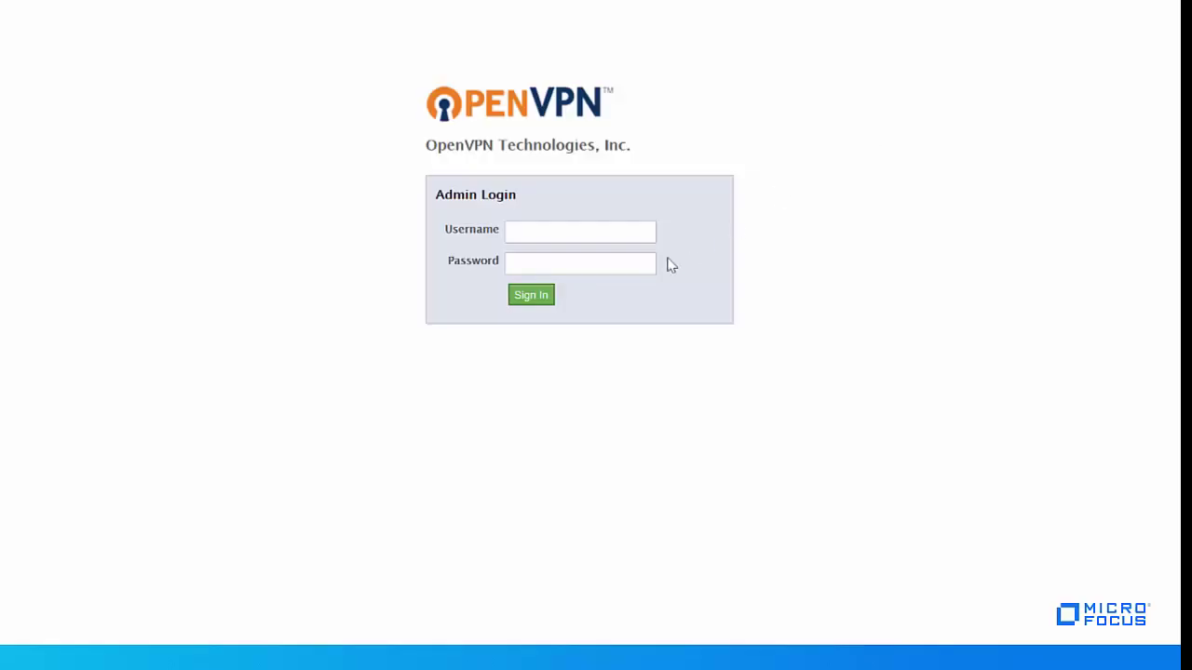
- Log in to the OpenVPN Admin page as admin with the admin password
click(608, 229)
text(admin)
key(Tab)
text(••••••••••)
key(Return)
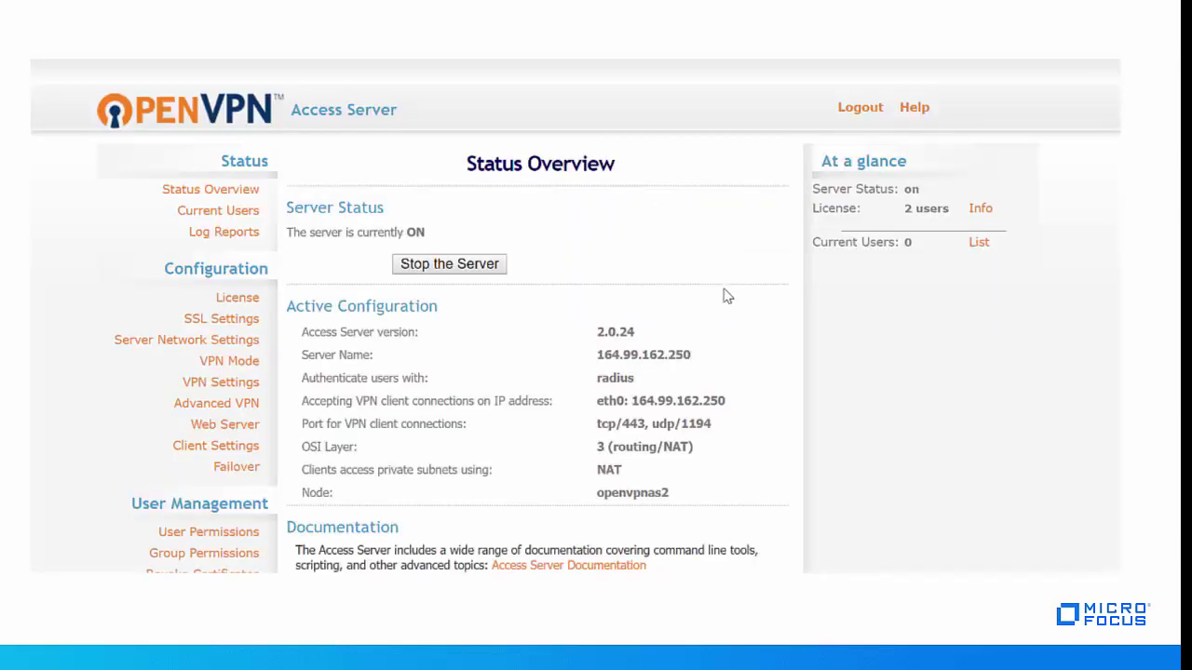
scroll(724, 298, down, 3)
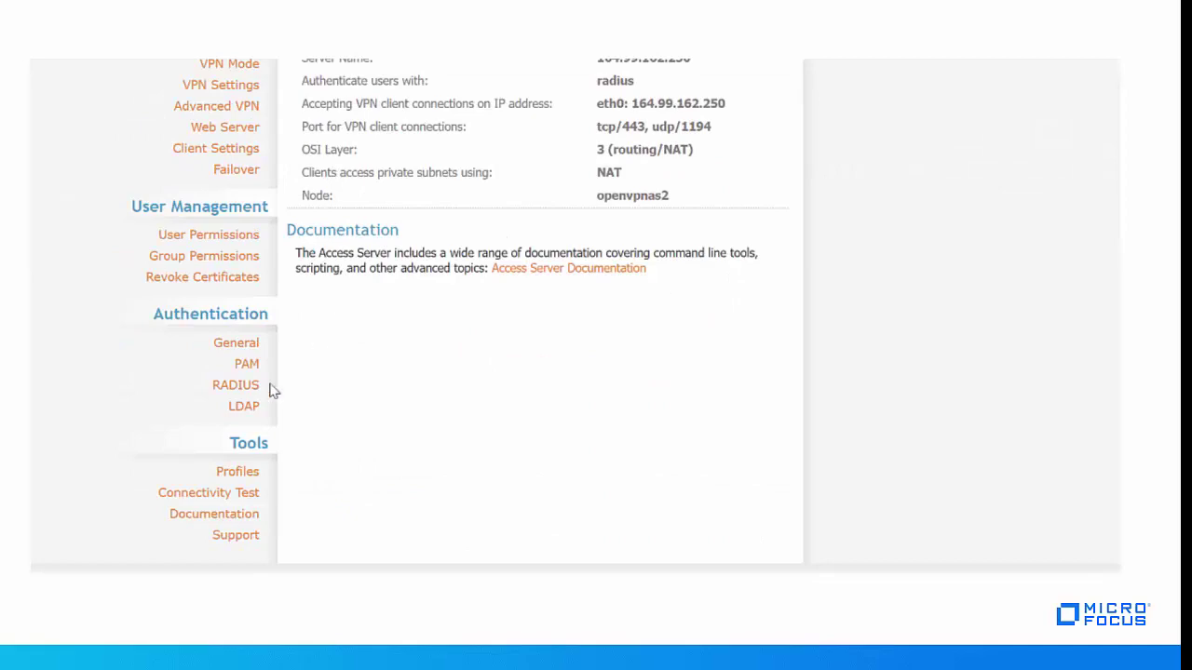
- Confirm RADIUS server 164.99.162.224, its shared secret and ports 1812/1813, then save
click(244, 390)
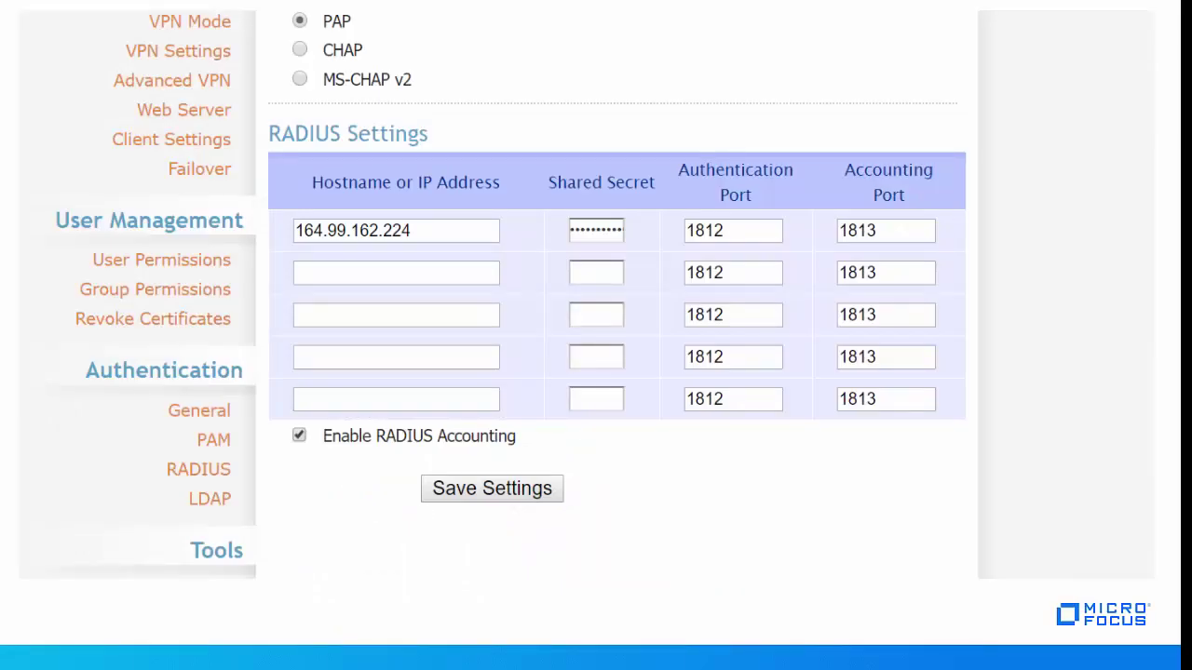
drag(413, 231, 274, 239)
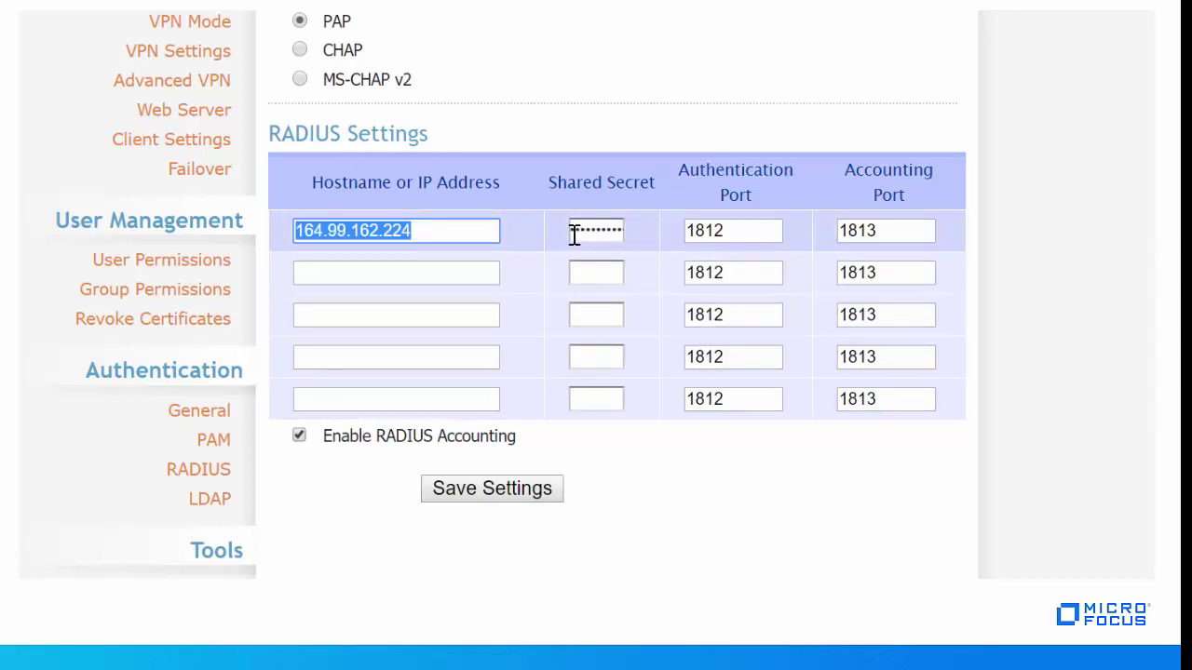
drag(575, 236, 614, 231)
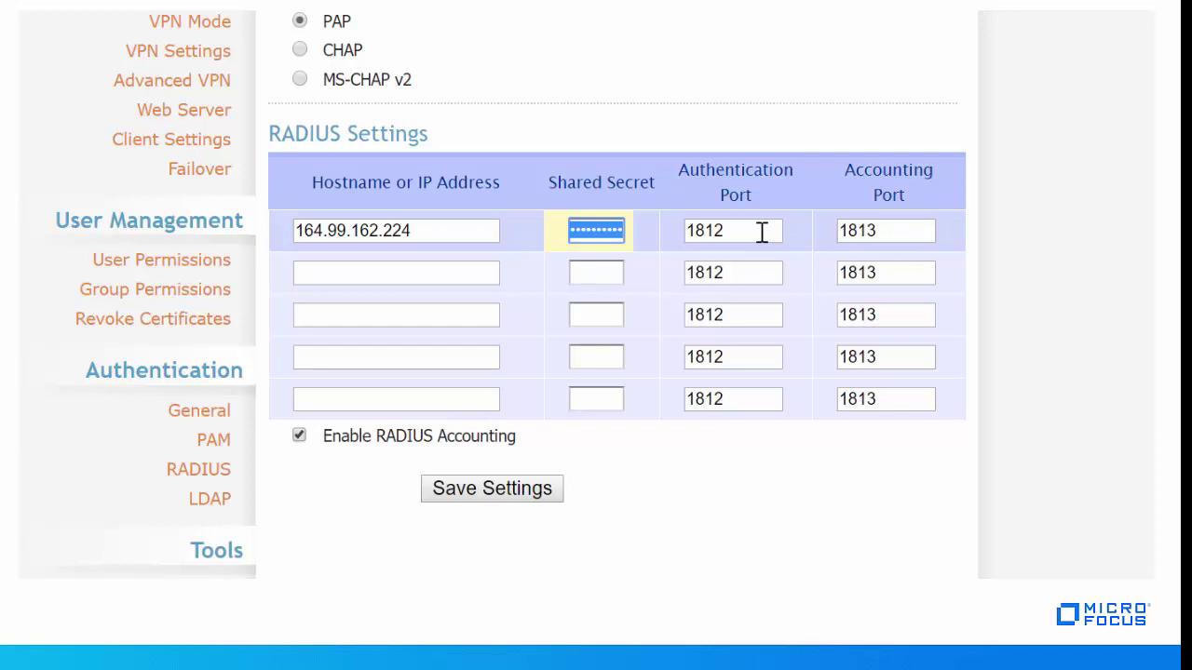
click(761, 232)
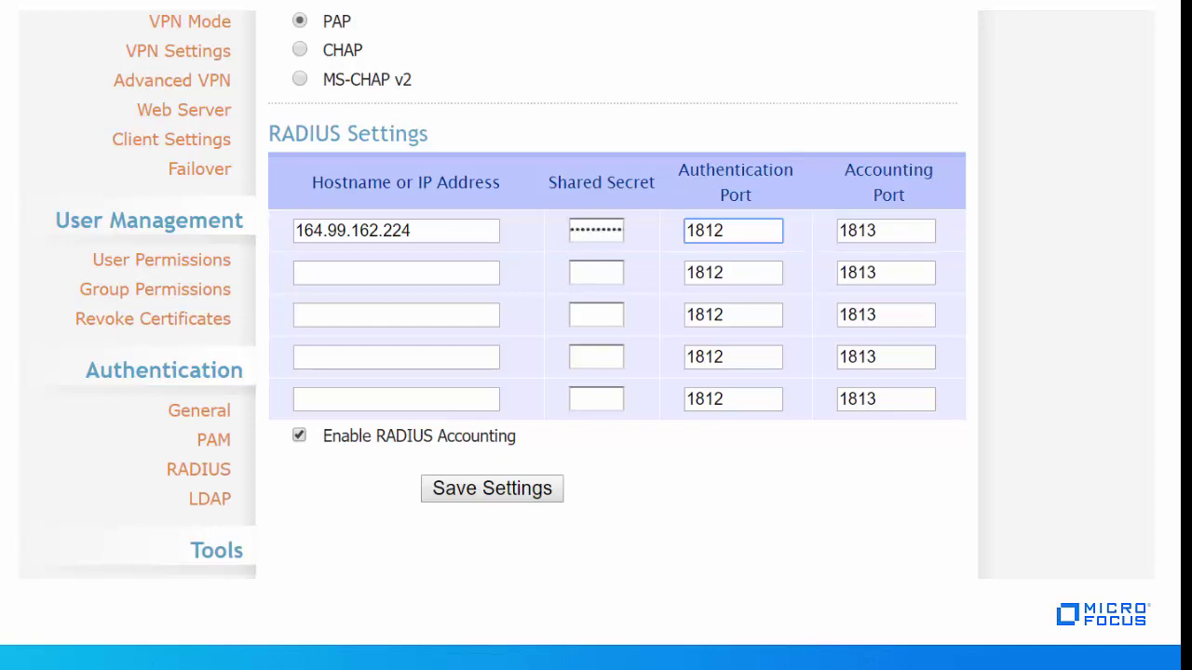
click(494, 491)
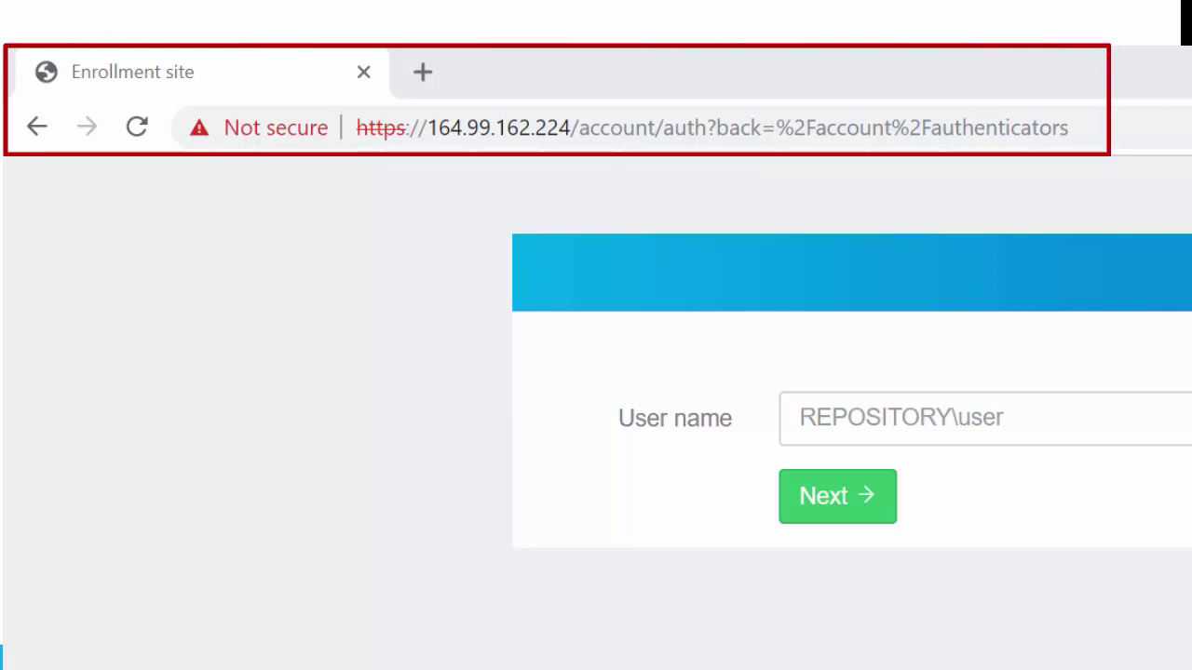
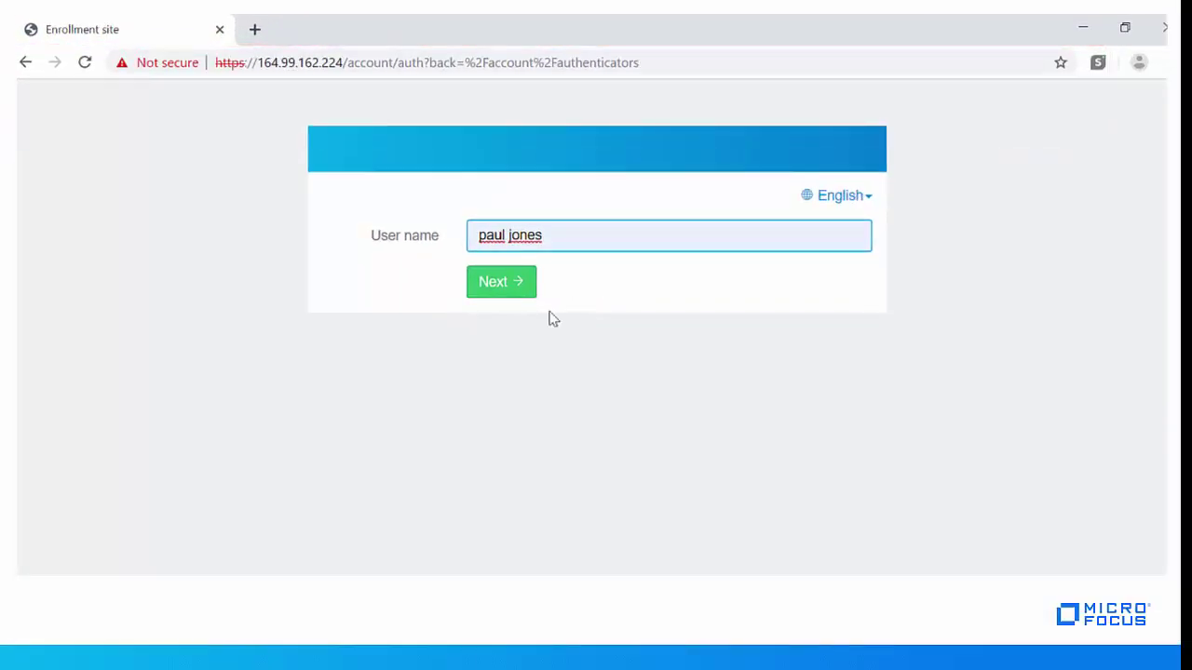
- Log in to the Self-Service portal with the user's name and LDAP password
click(502, 288)
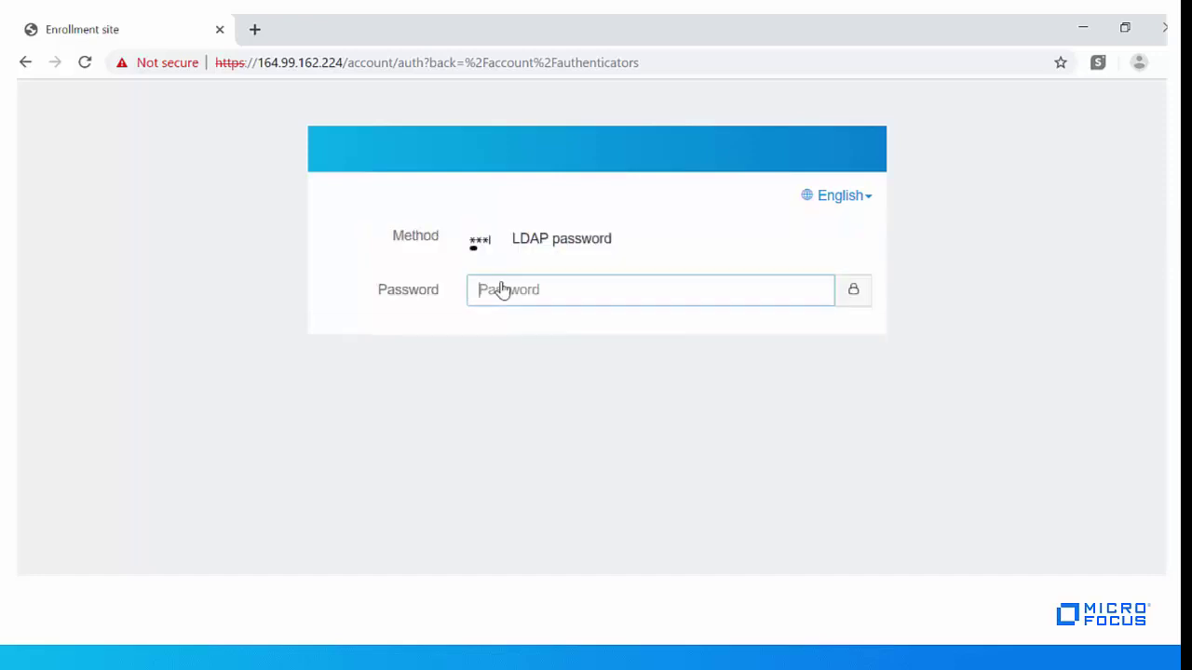
text(••••••••••)
click(562, 337)
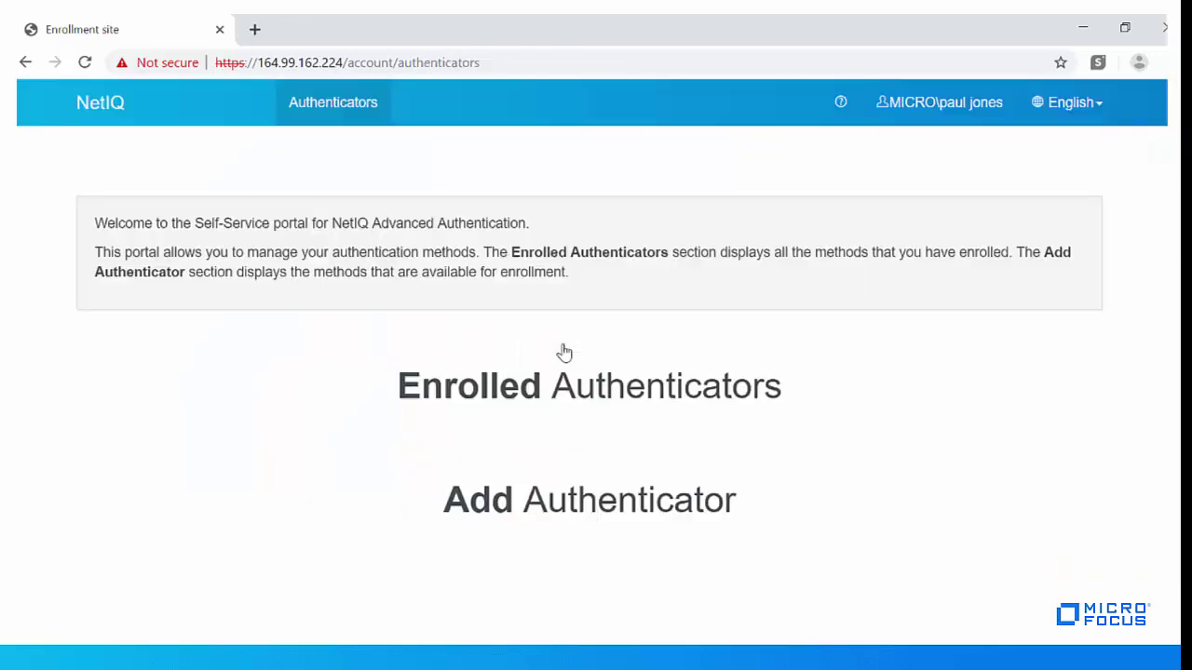
- Start a Smartphone enrollment with comment 'openvpn' to generate the QR code
scroll(770, 250, down, 5)
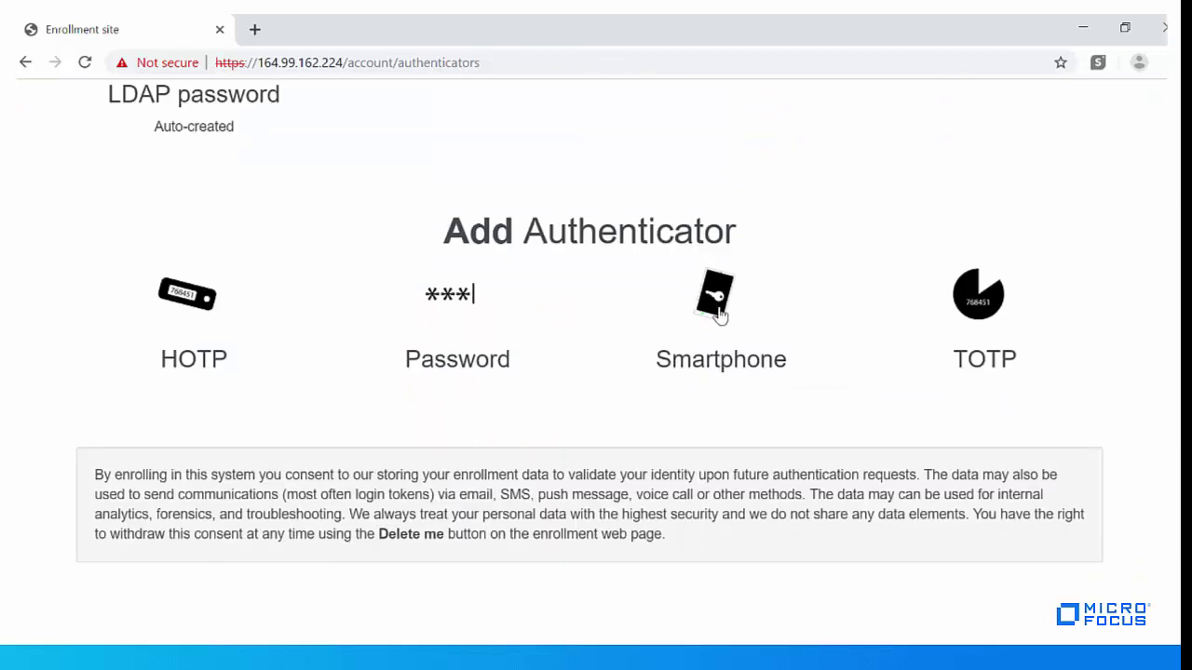
click(717, 314)
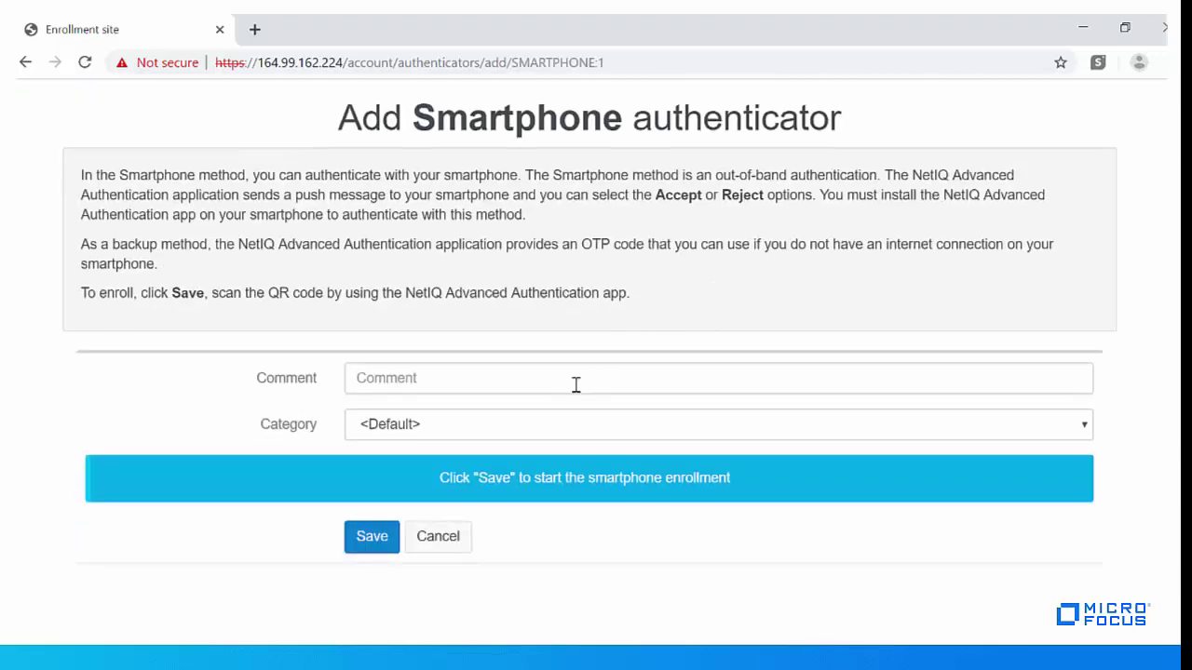
click(575, 385)
text(openvpn)
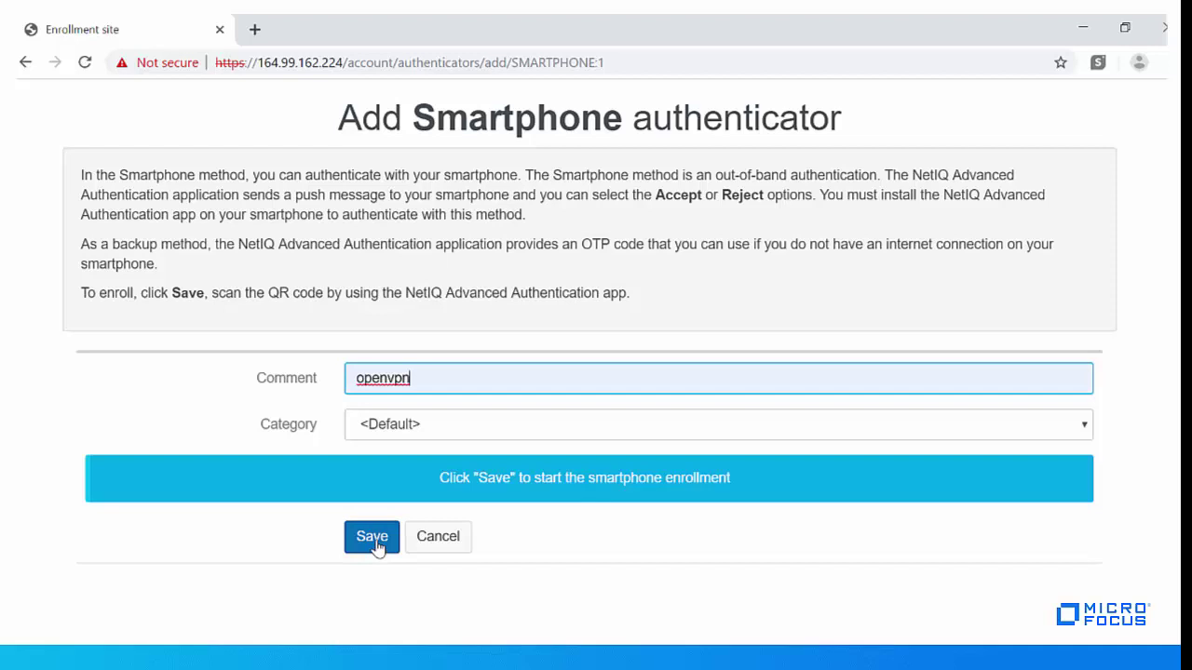
click(373, 537)
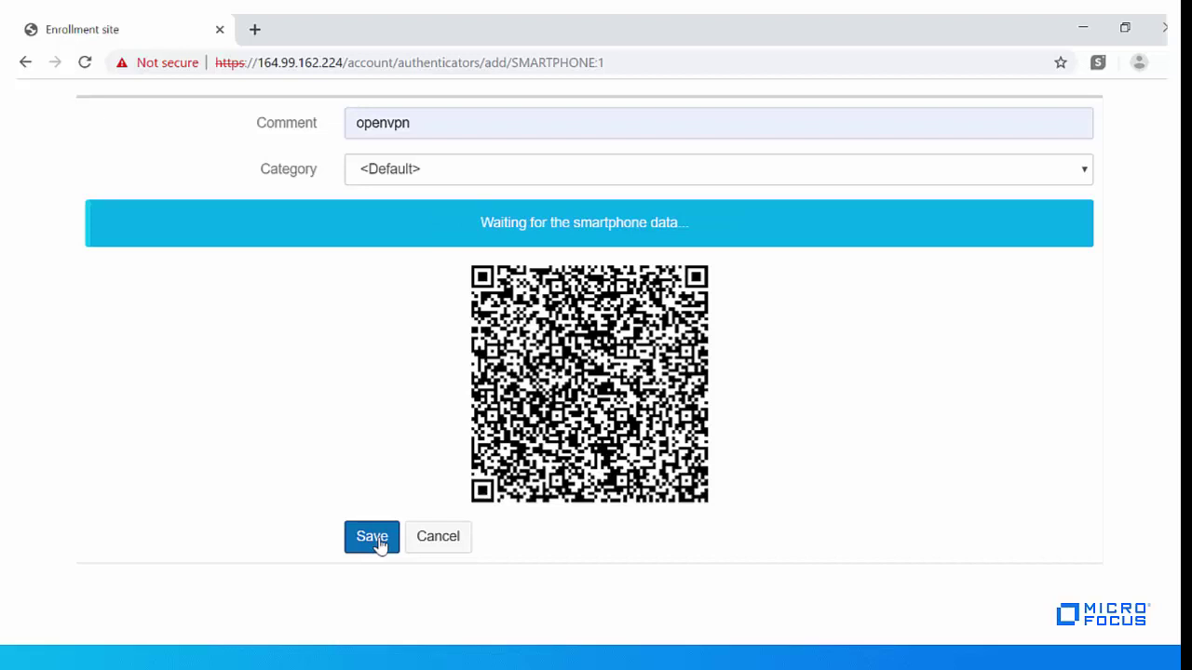
- In the phone app, save the scanned account named 'Openvpn' to finish enrollment
key(alt+Tab)
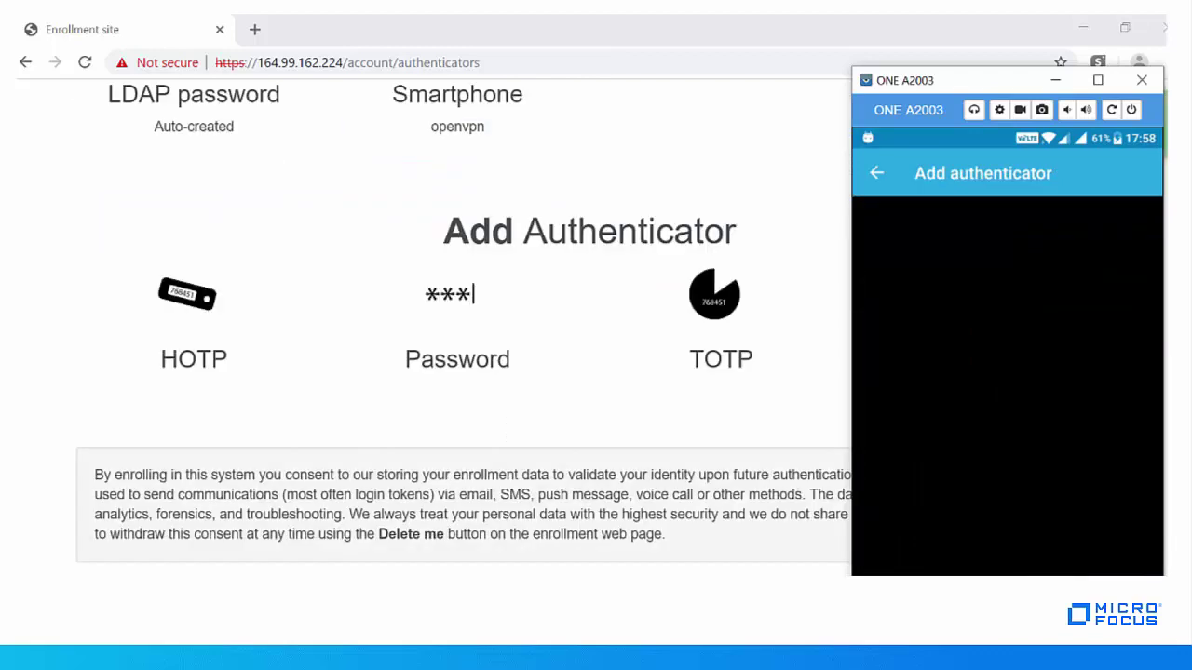
click(981, 249)
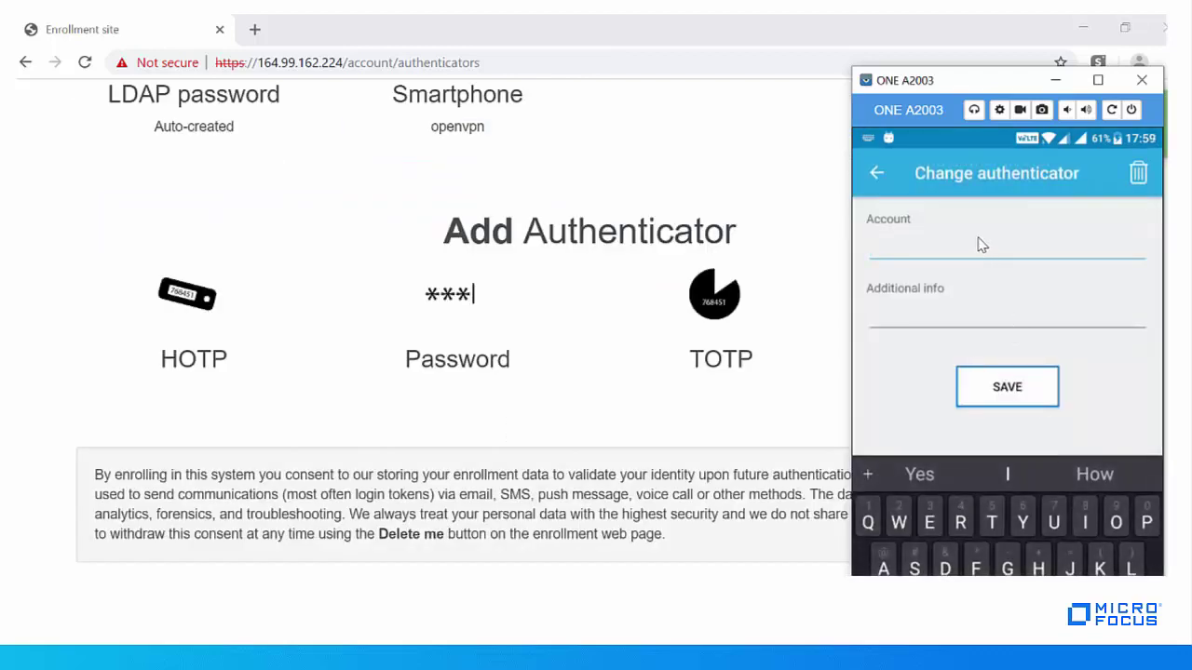
text(Openvpn)
click(1007, 389)
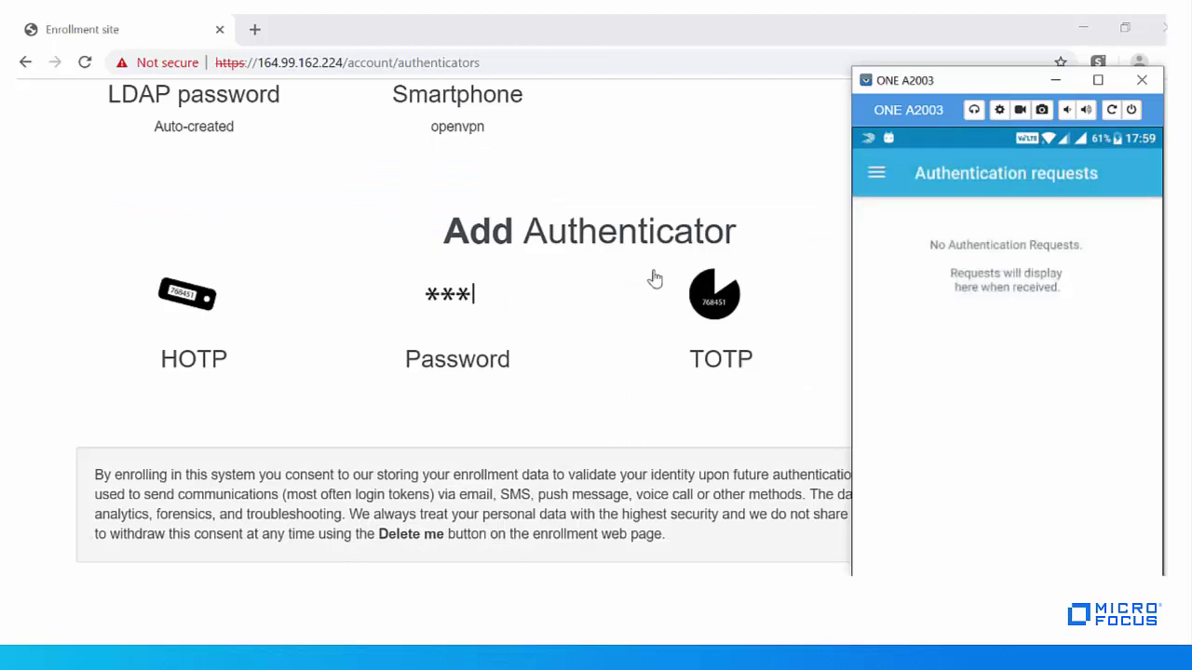
scroll(651, 276, up, 5)
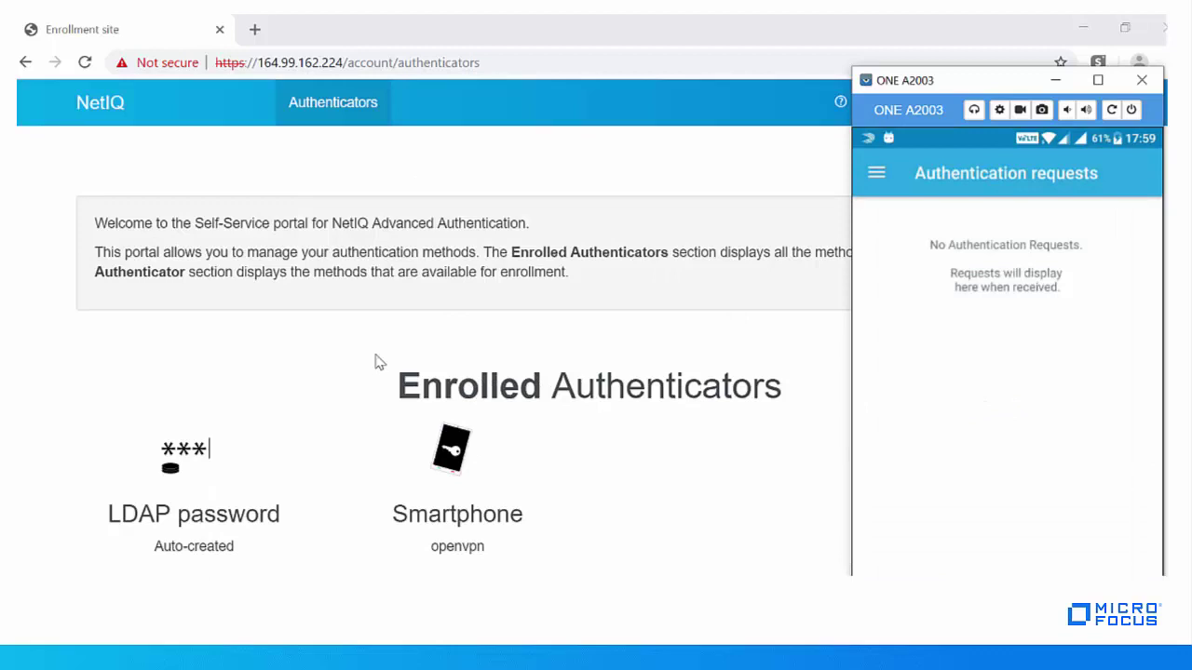
- Test the enrolled openvpn Smartphone authenticator and accept the push on the phone
click(452, 477)
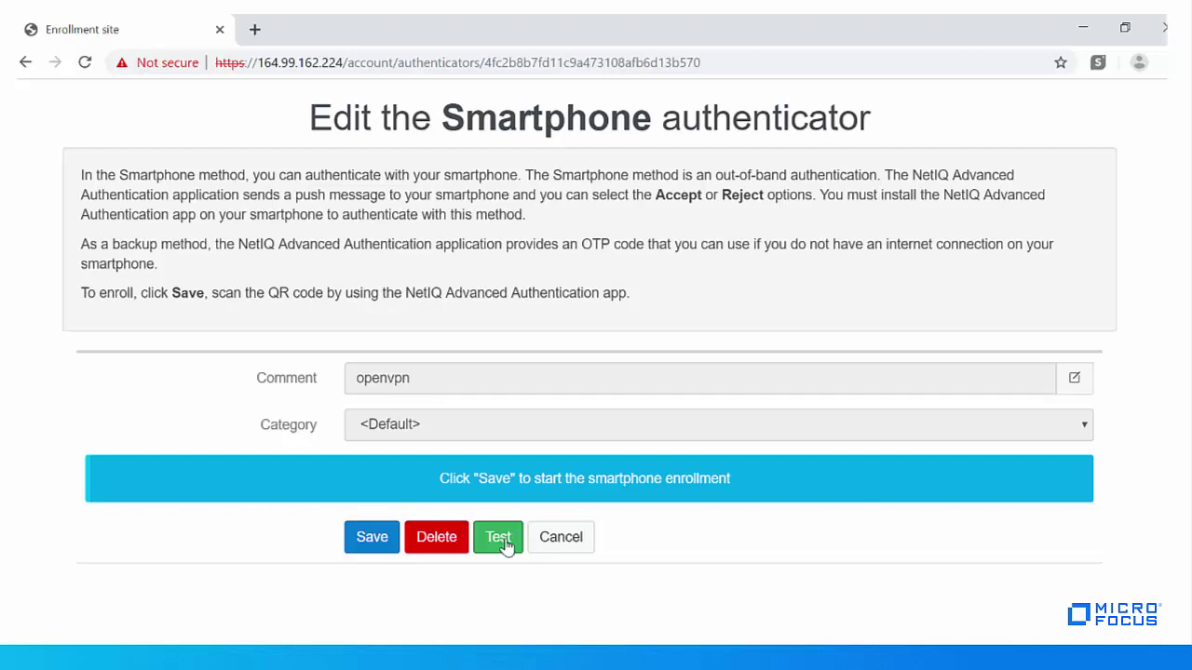
click(498, 538)
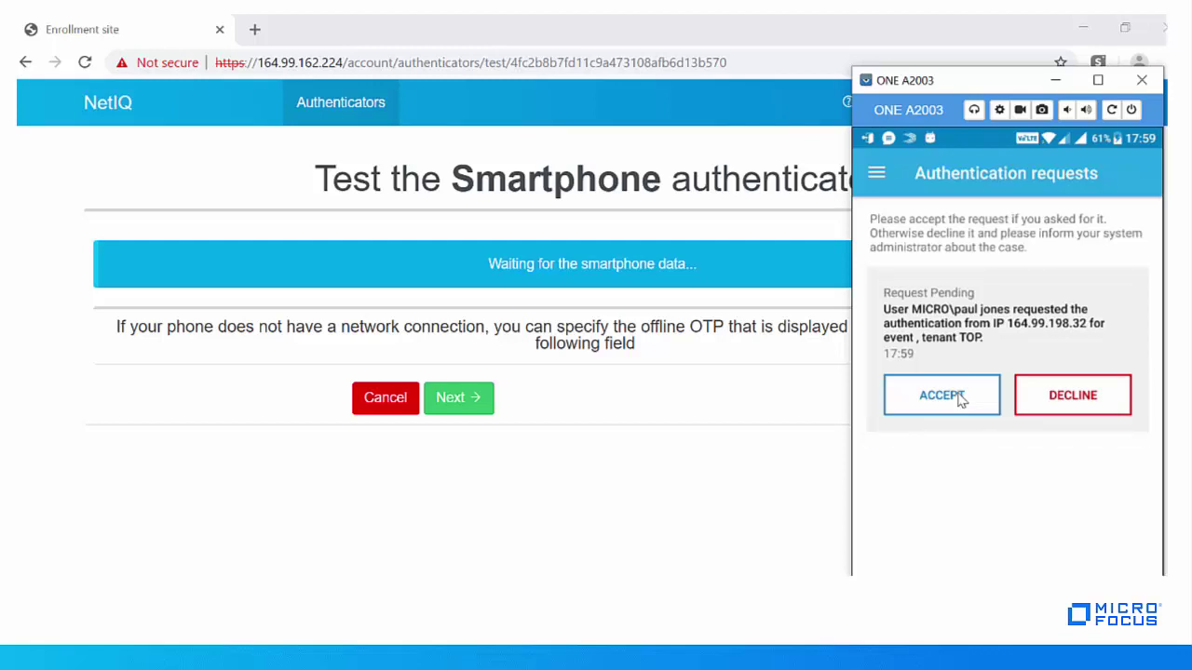
click(959, 398)
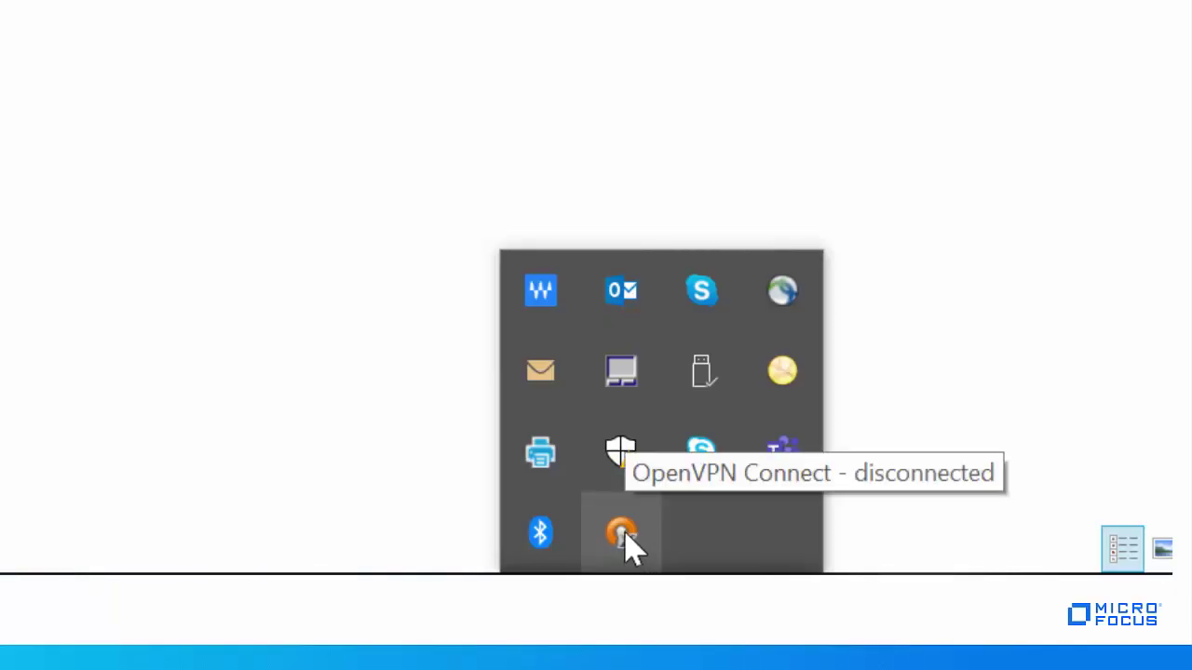
- Start an OpenVPN Connect connection to server 164.99.162.250
right_click(624, 538)
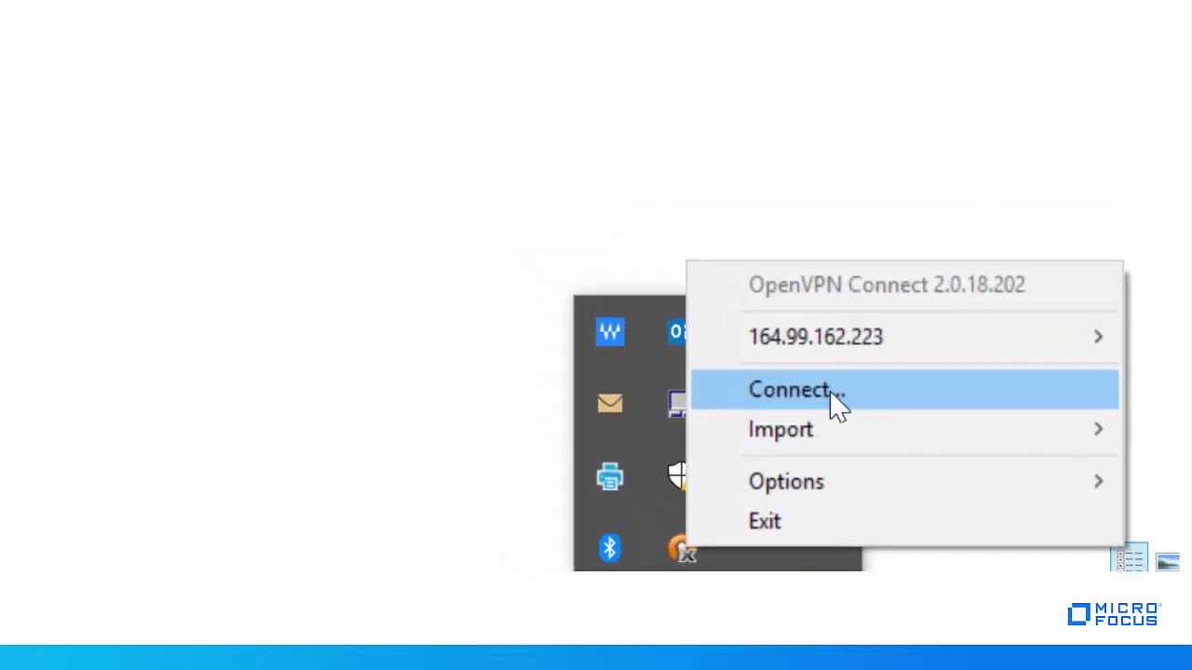
click(795, 367)
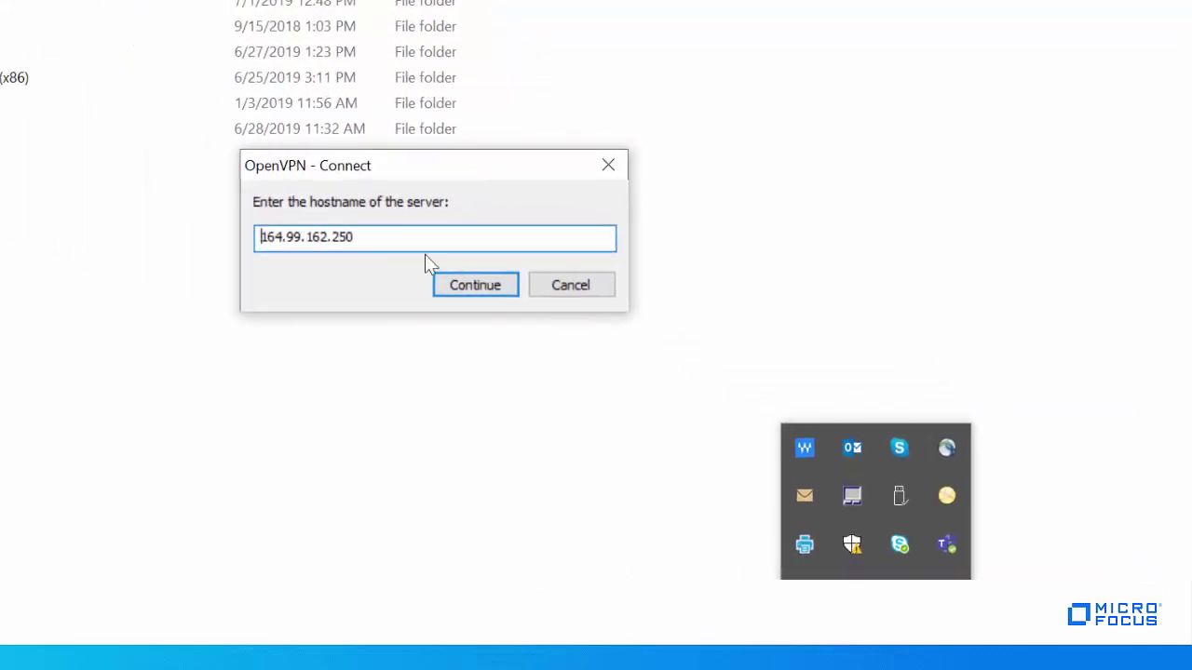
click(412, 234)
drag(412, 234, 218, 226)
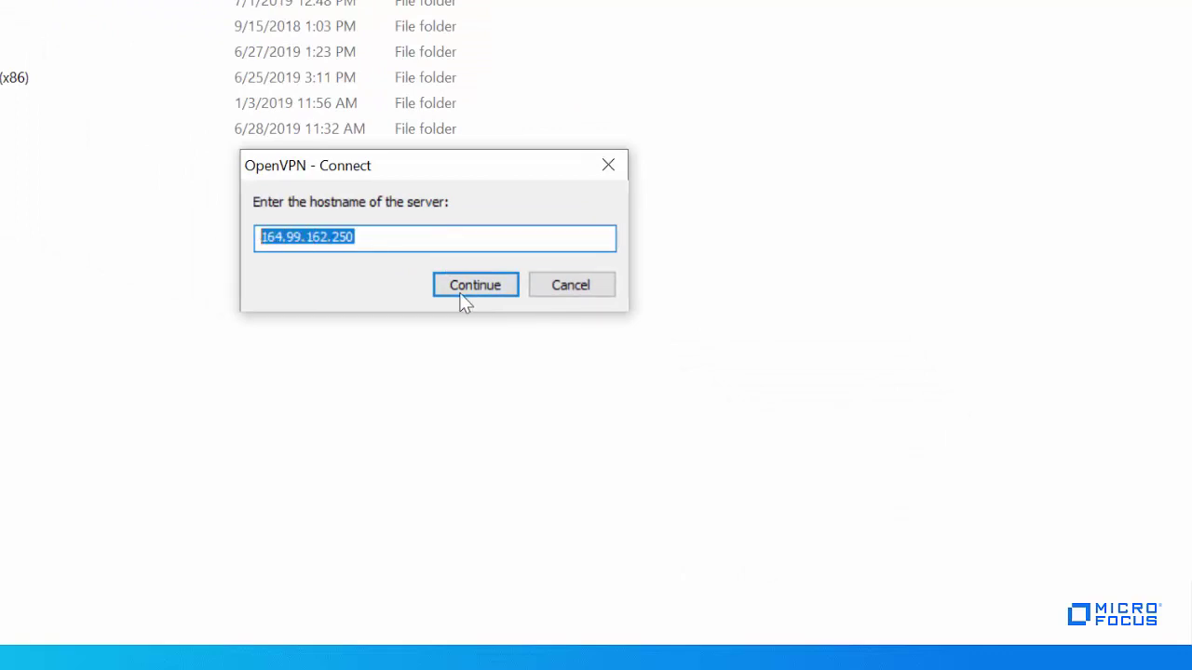
click(490, 290)
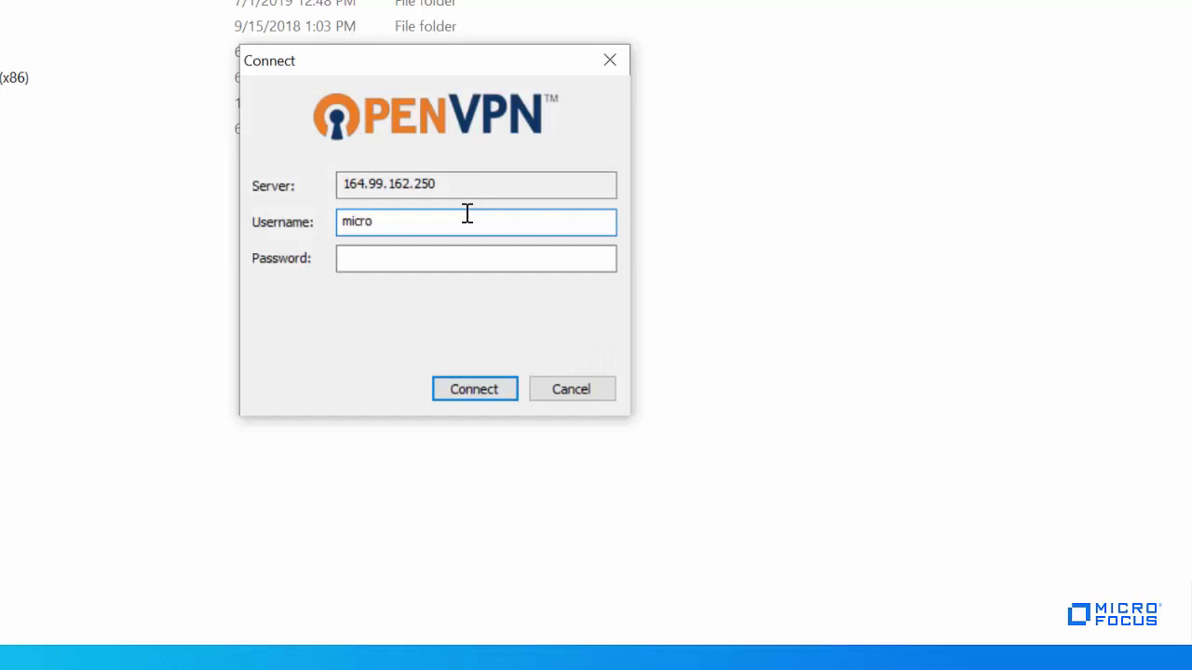
- Log in with the user's domain user name and password to connect
click(378, 260)
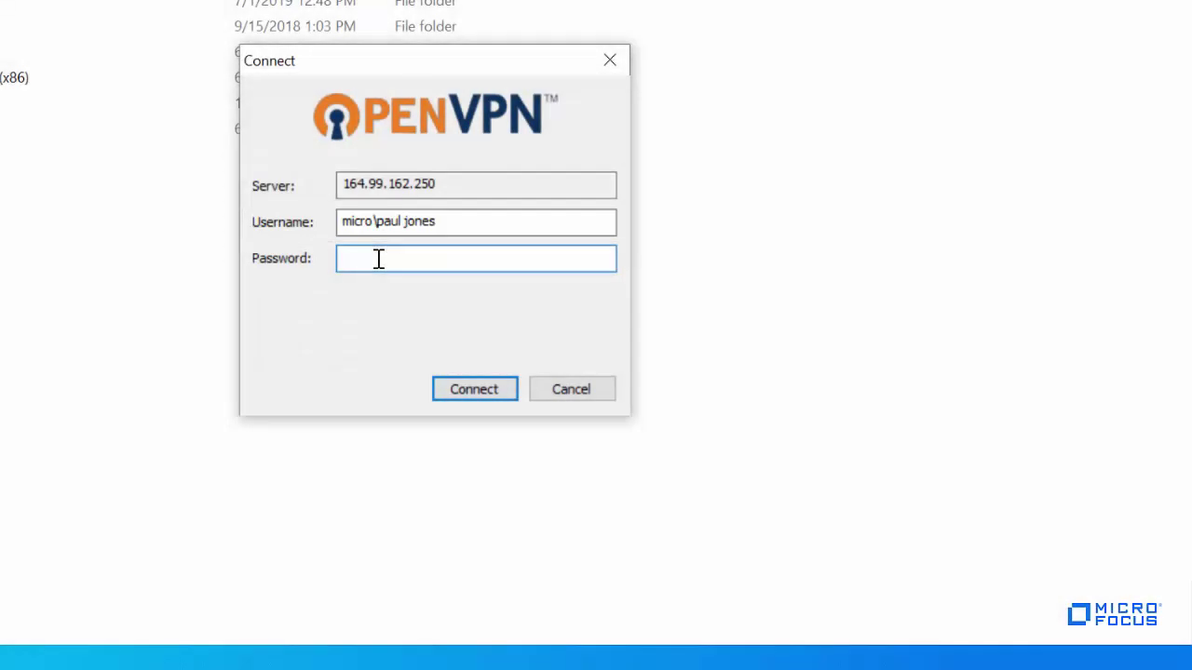
text(**********)
click(481, 396)
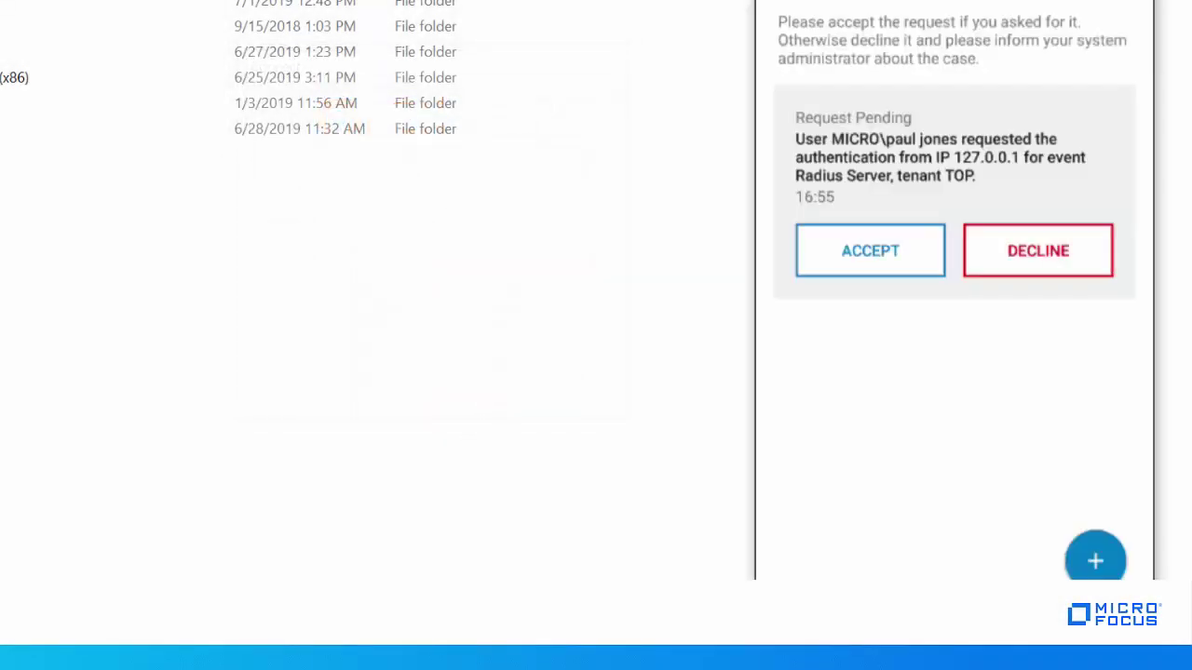